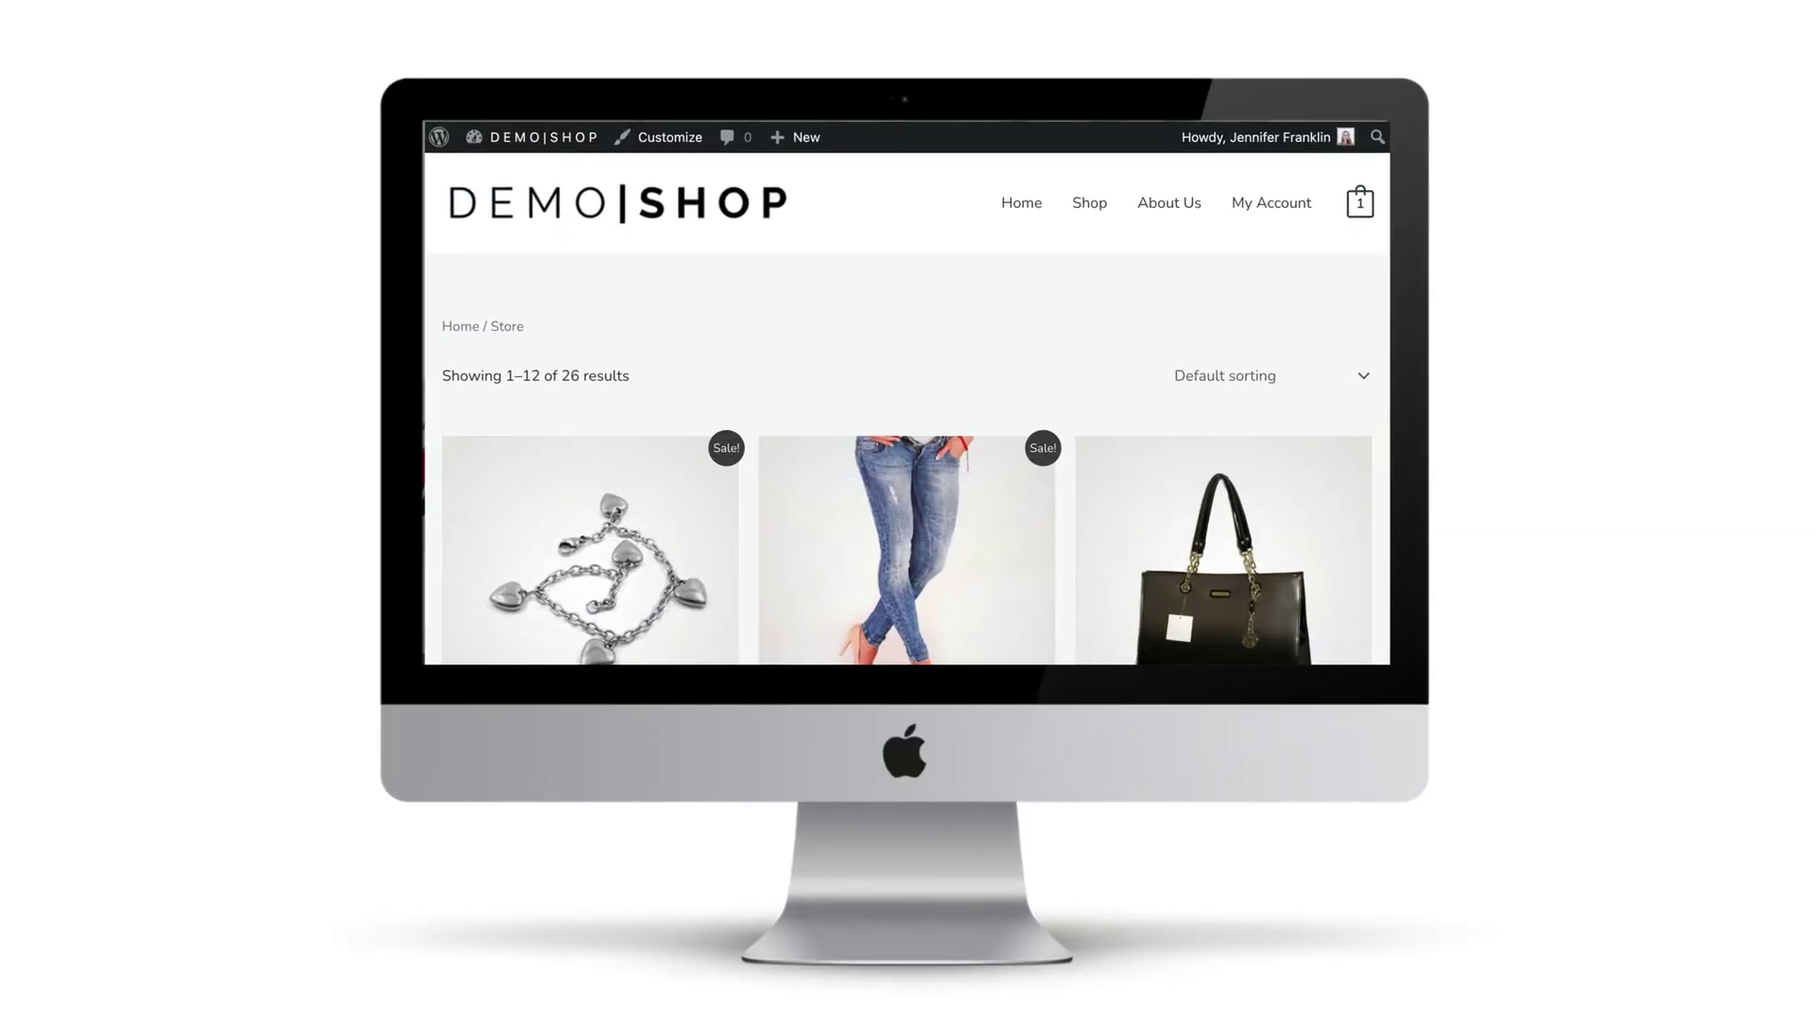
scroll(908, 407, "down", 5)
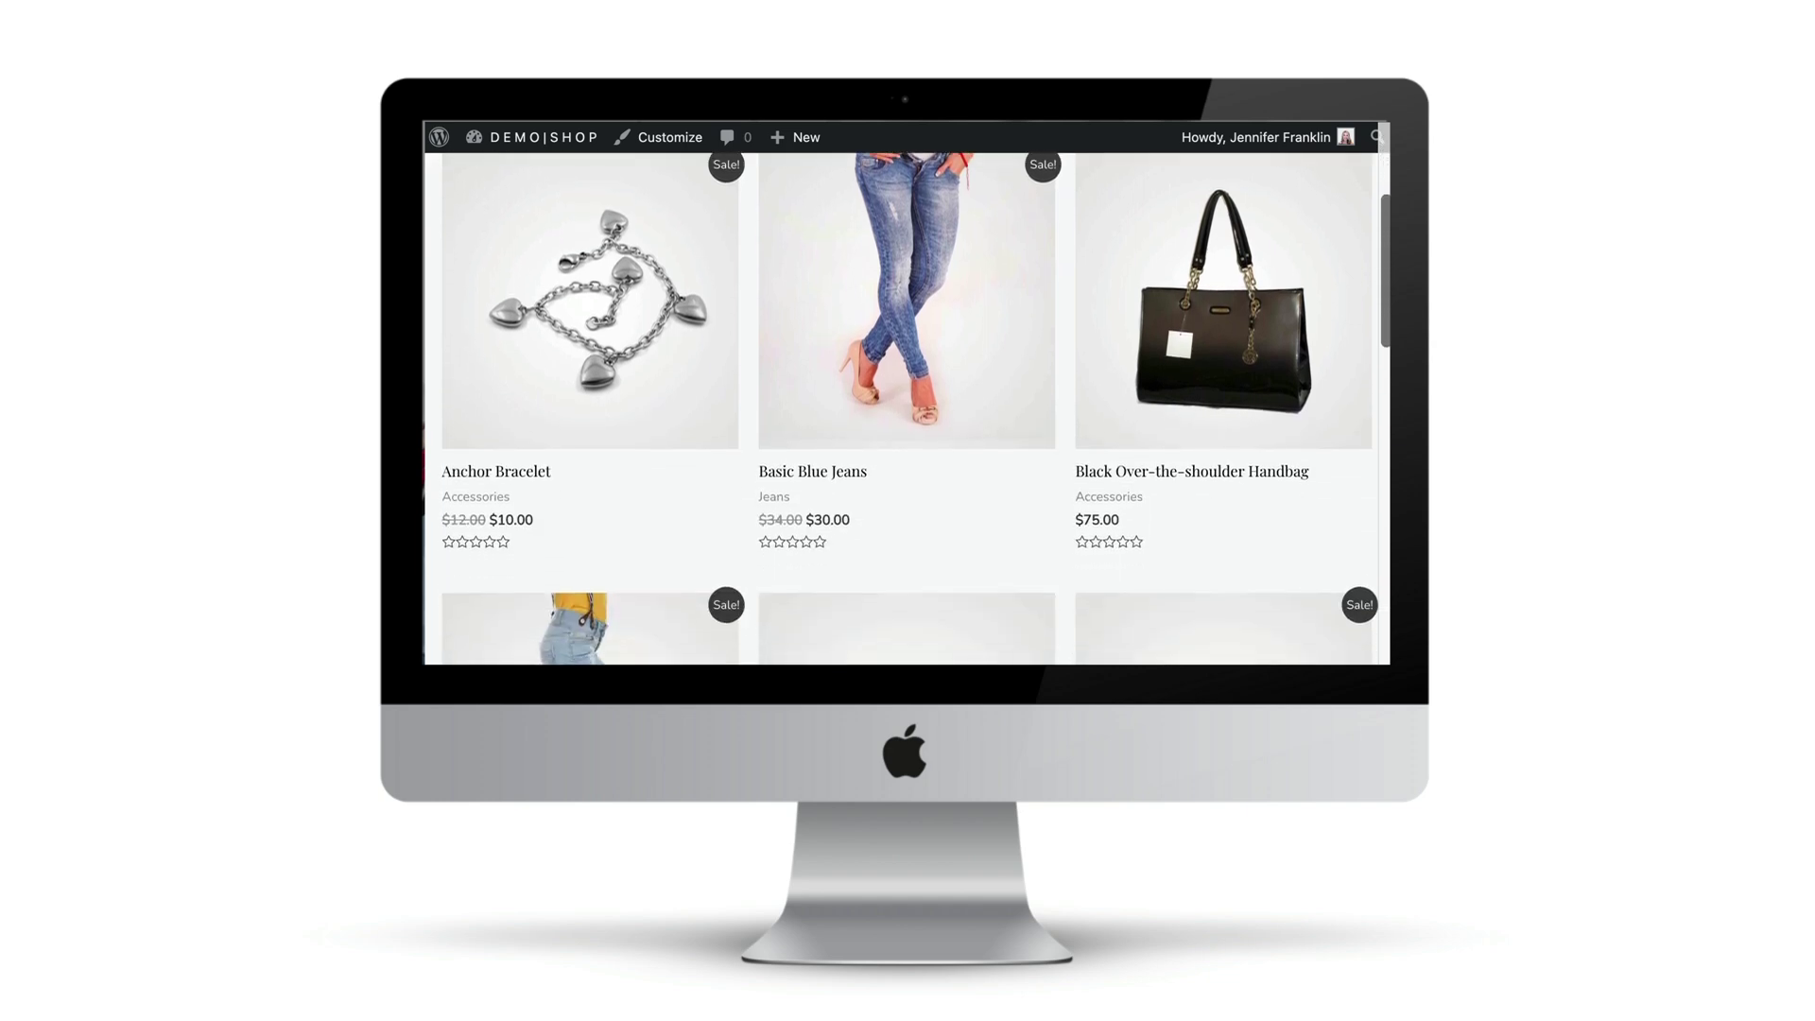
scroll(907, 407, "down", 4)
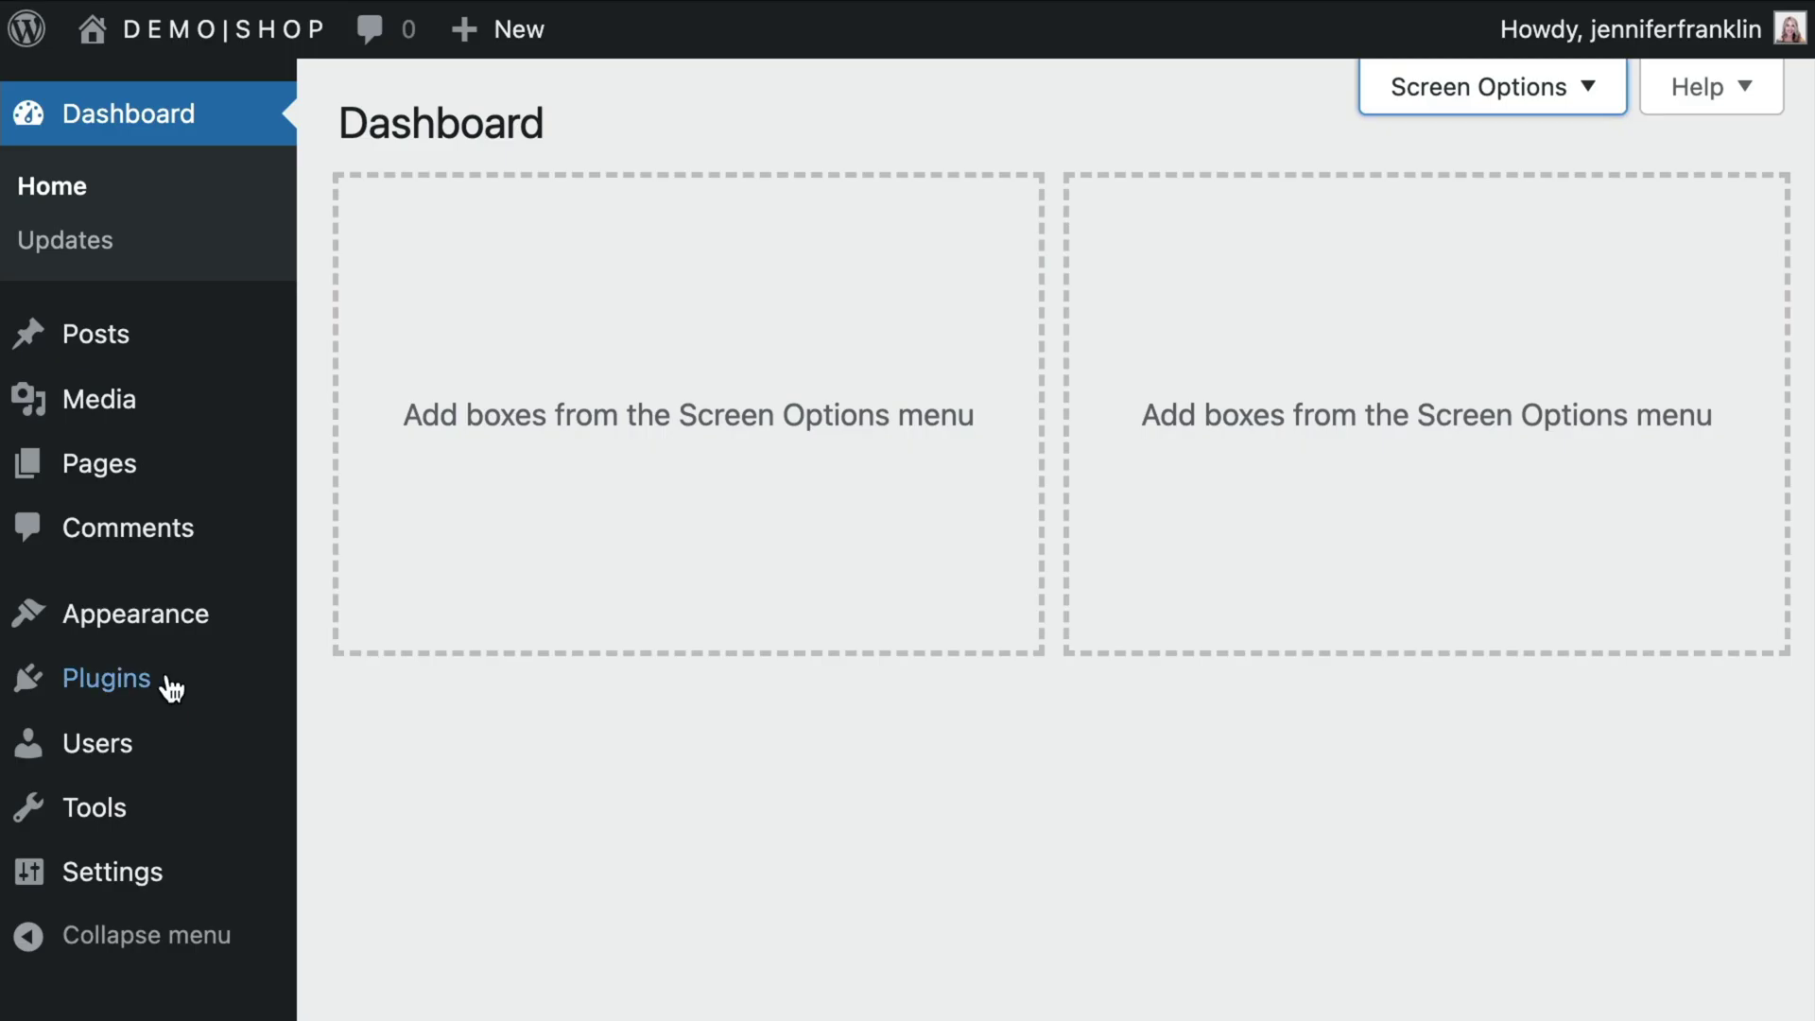
Step: Find the WooCommerce plugin in the plugin directory, then install and activate it
mouse_move(170, 690)
left_click(466, 733)
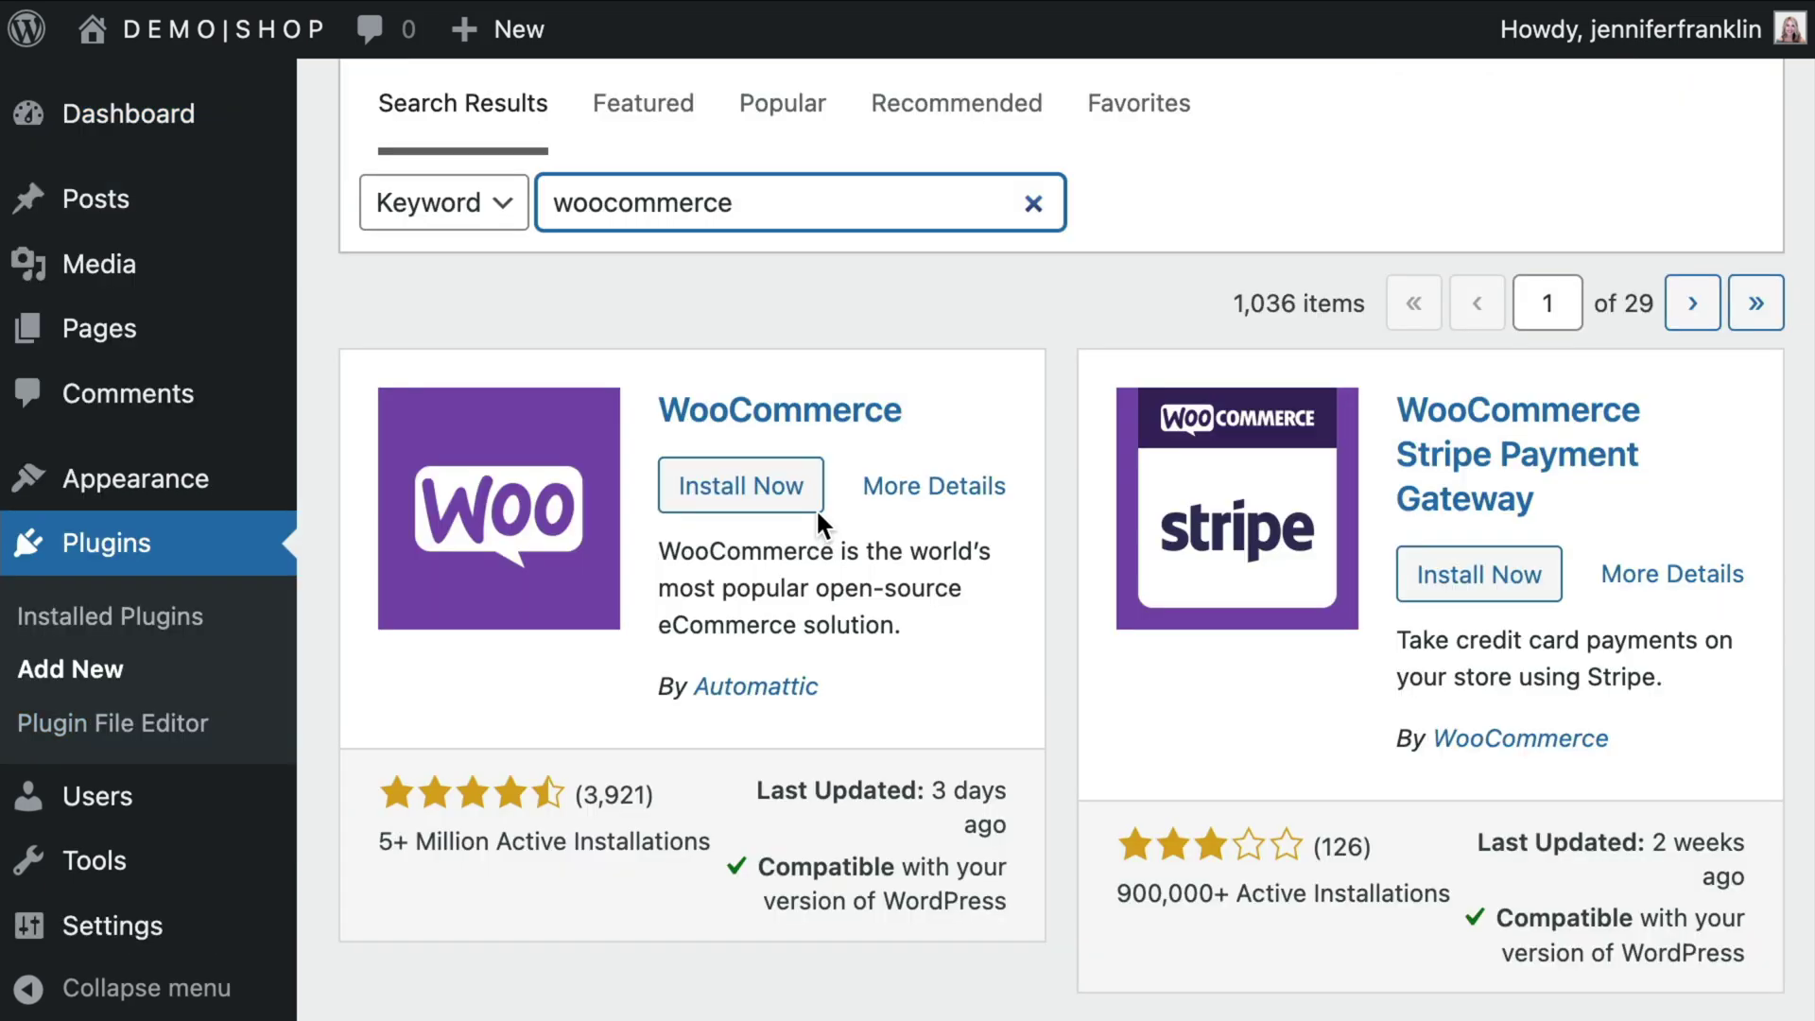
left_click(818, 505)
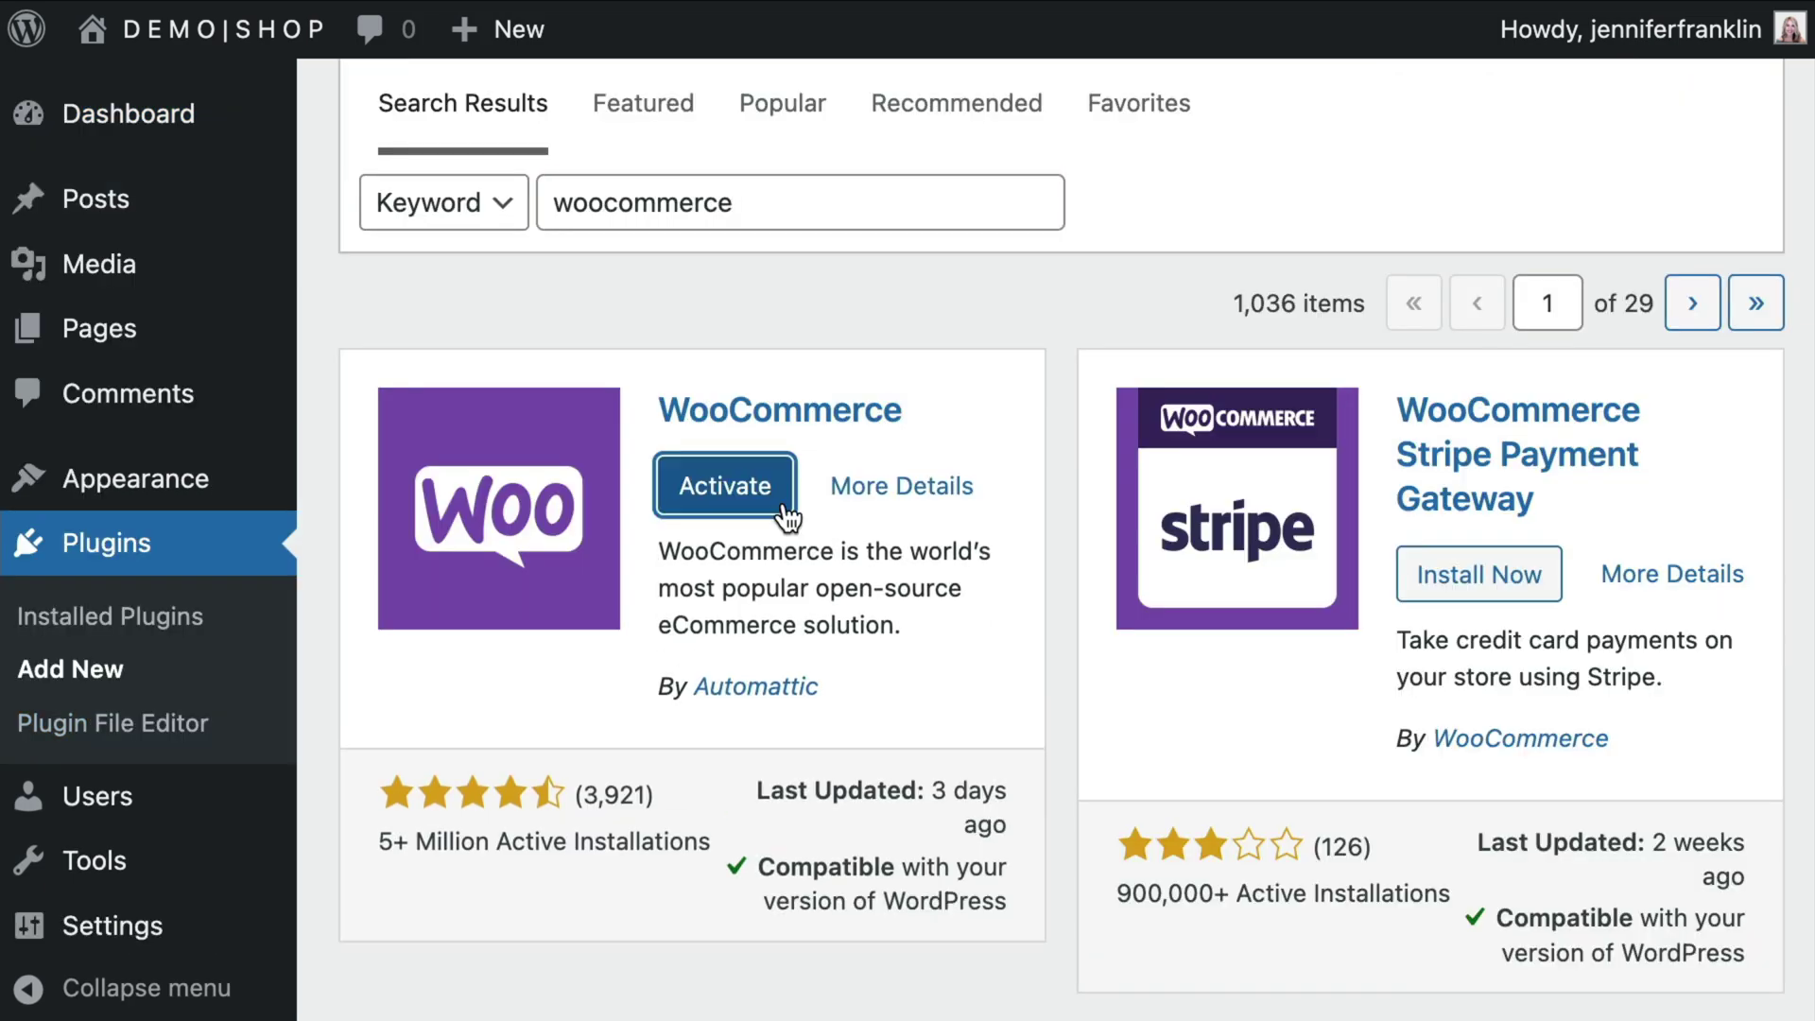
left_click(777, 502)
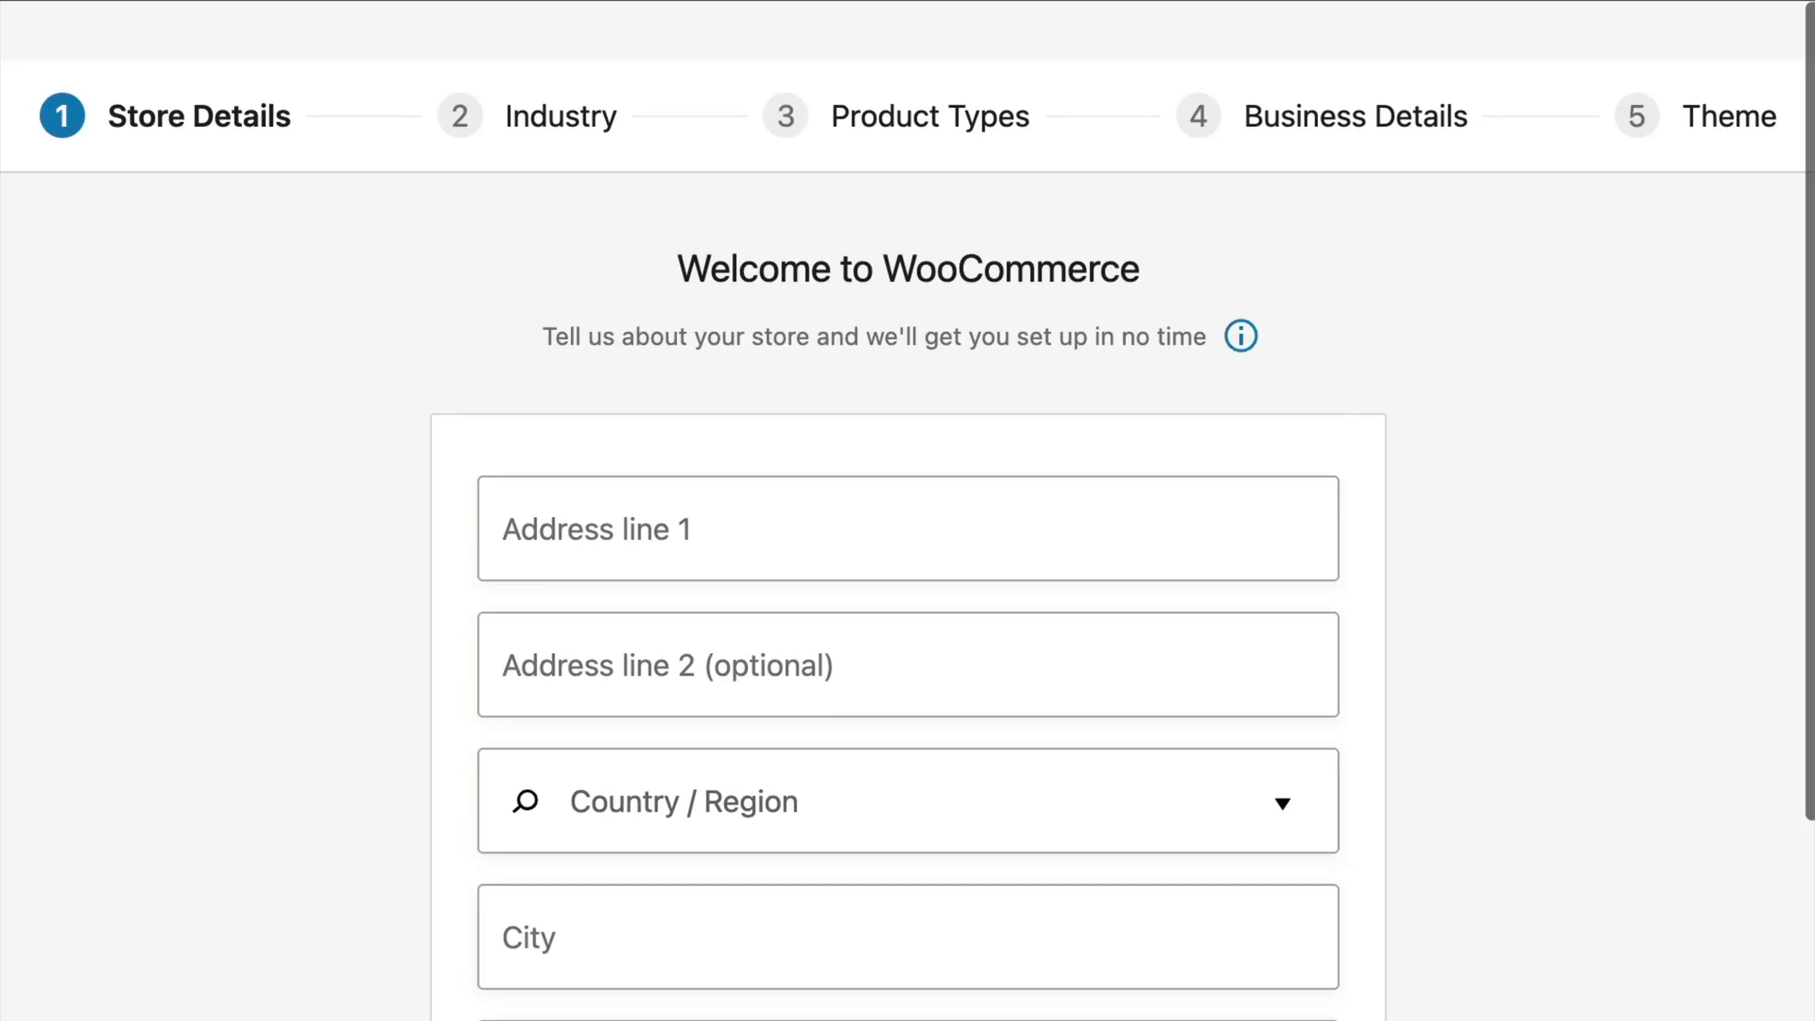
scroll(907, 567, "down", 2)
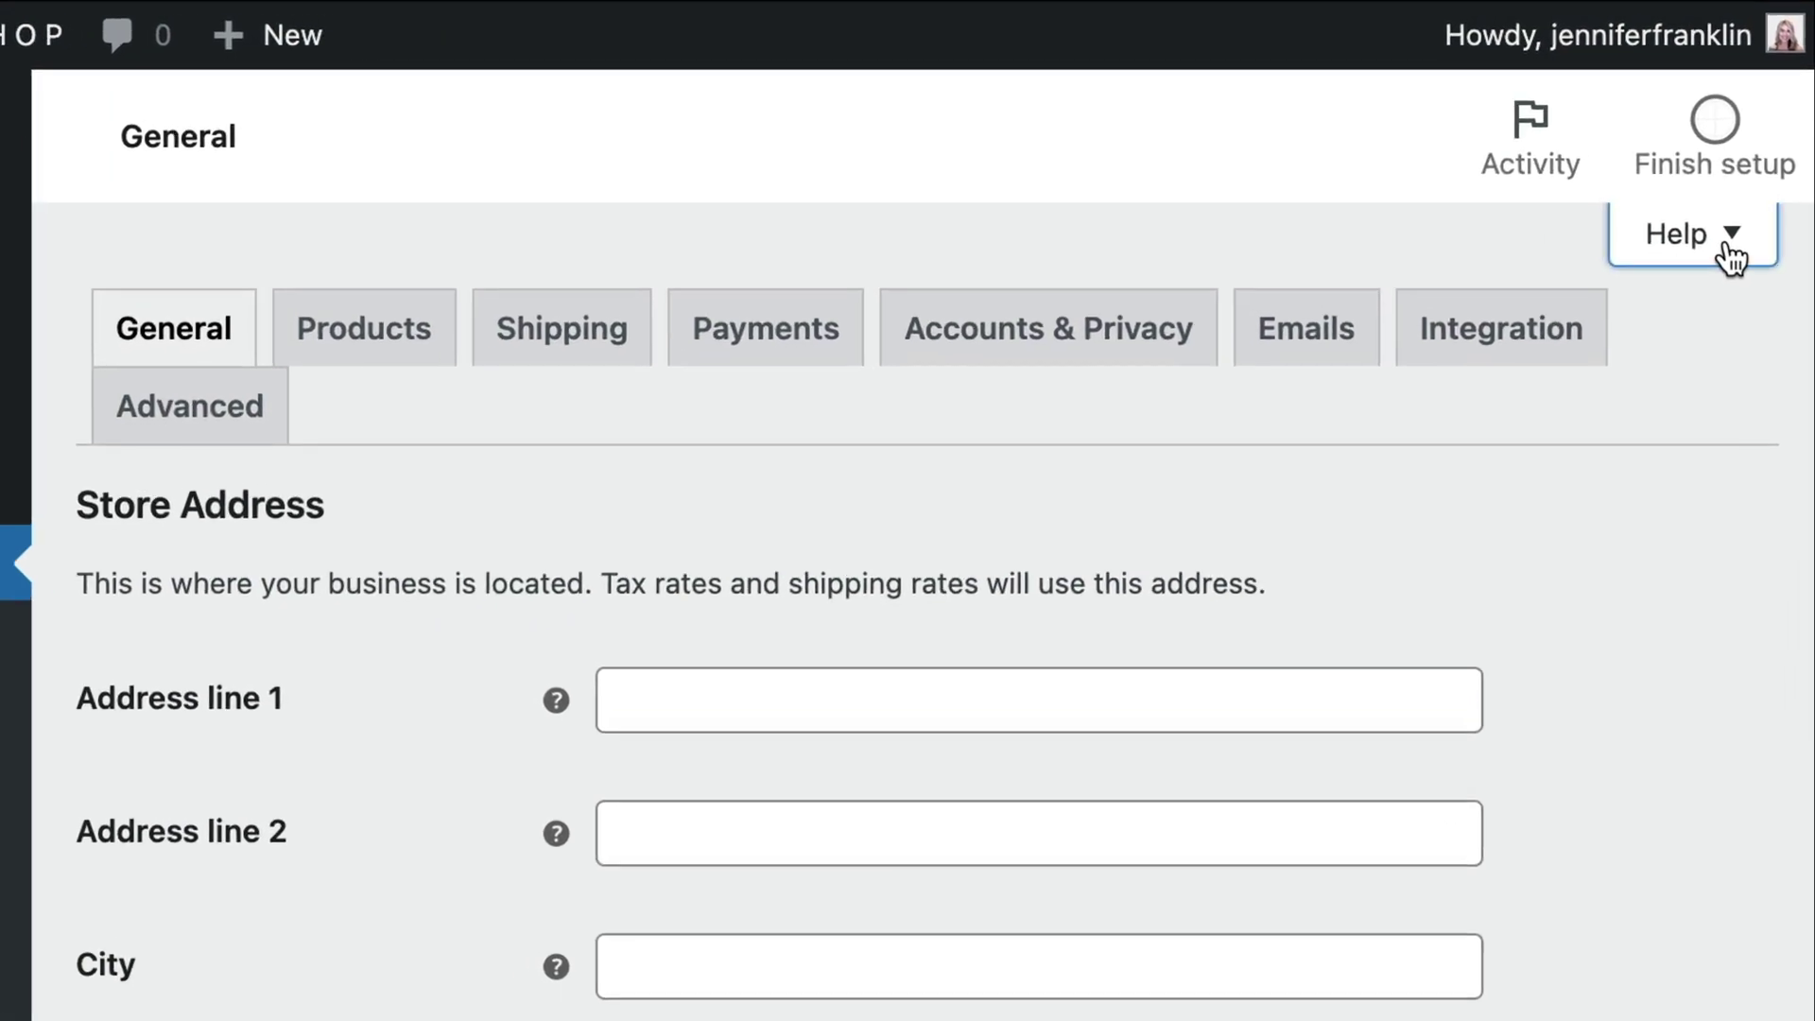
Step: Open the Setup wizard entry in the help for the WooCommerce general settings
left_click(1740, 208)
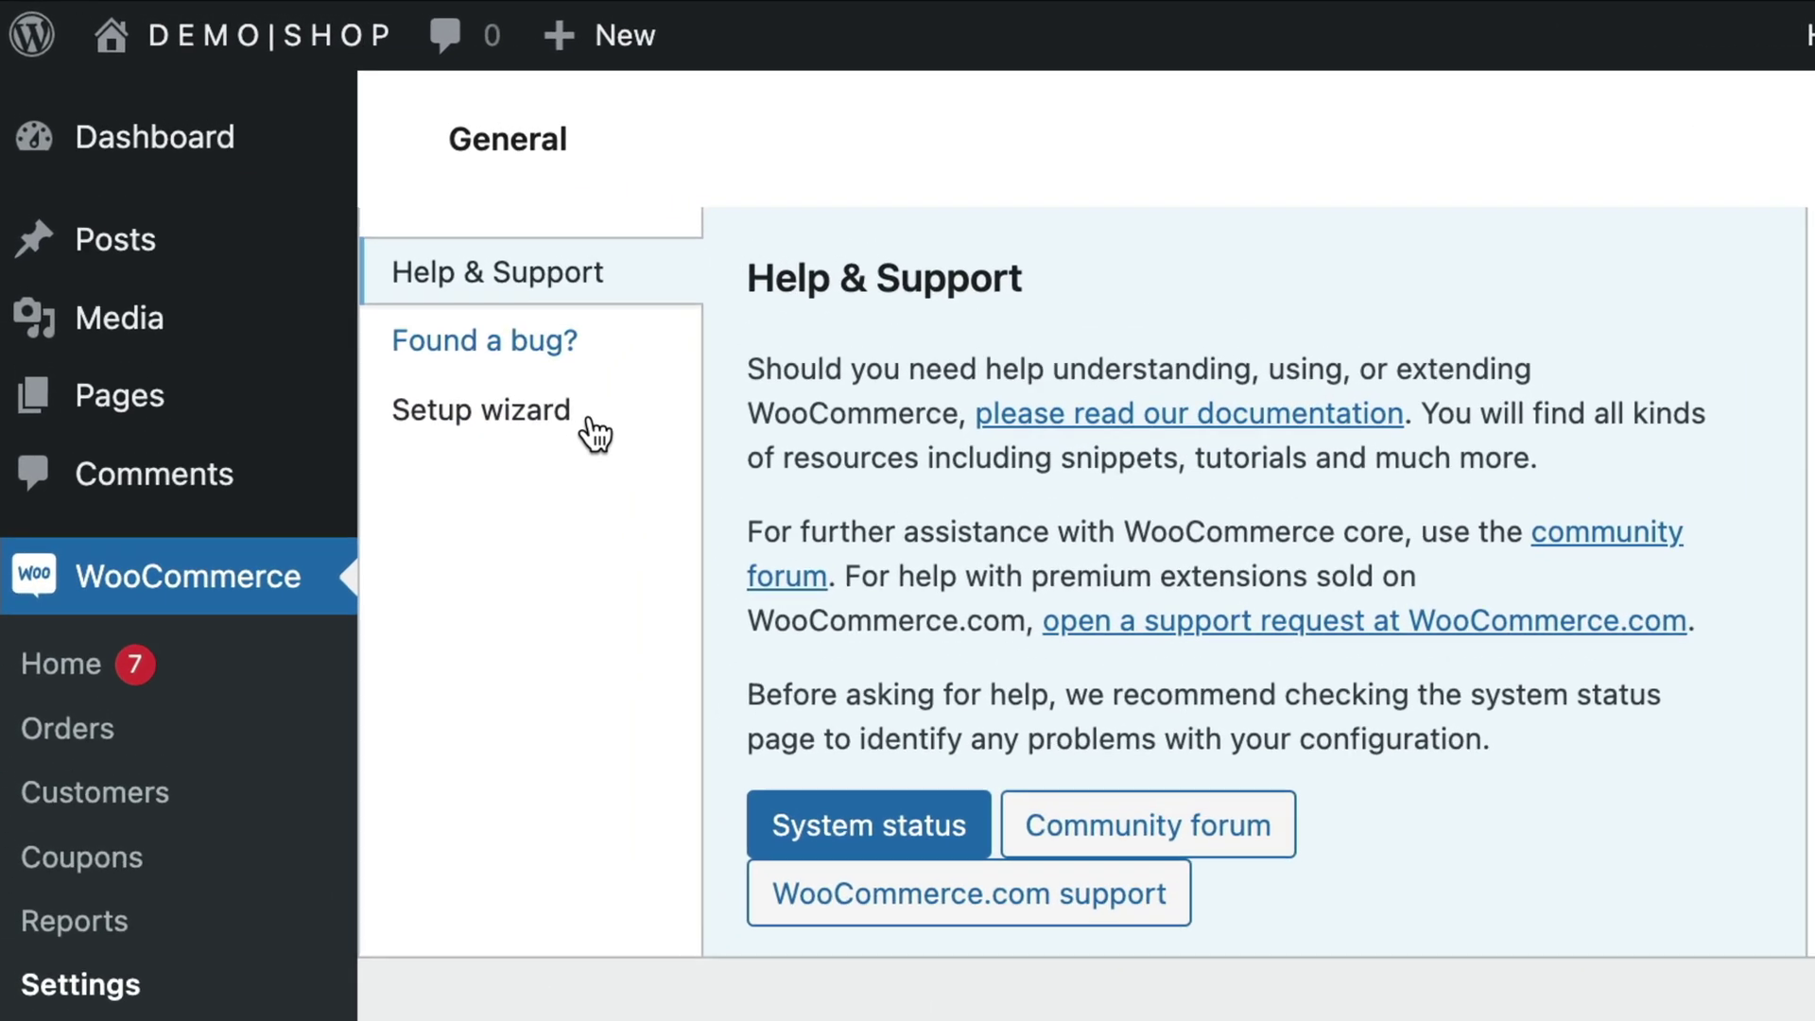
left_click(596, 430)
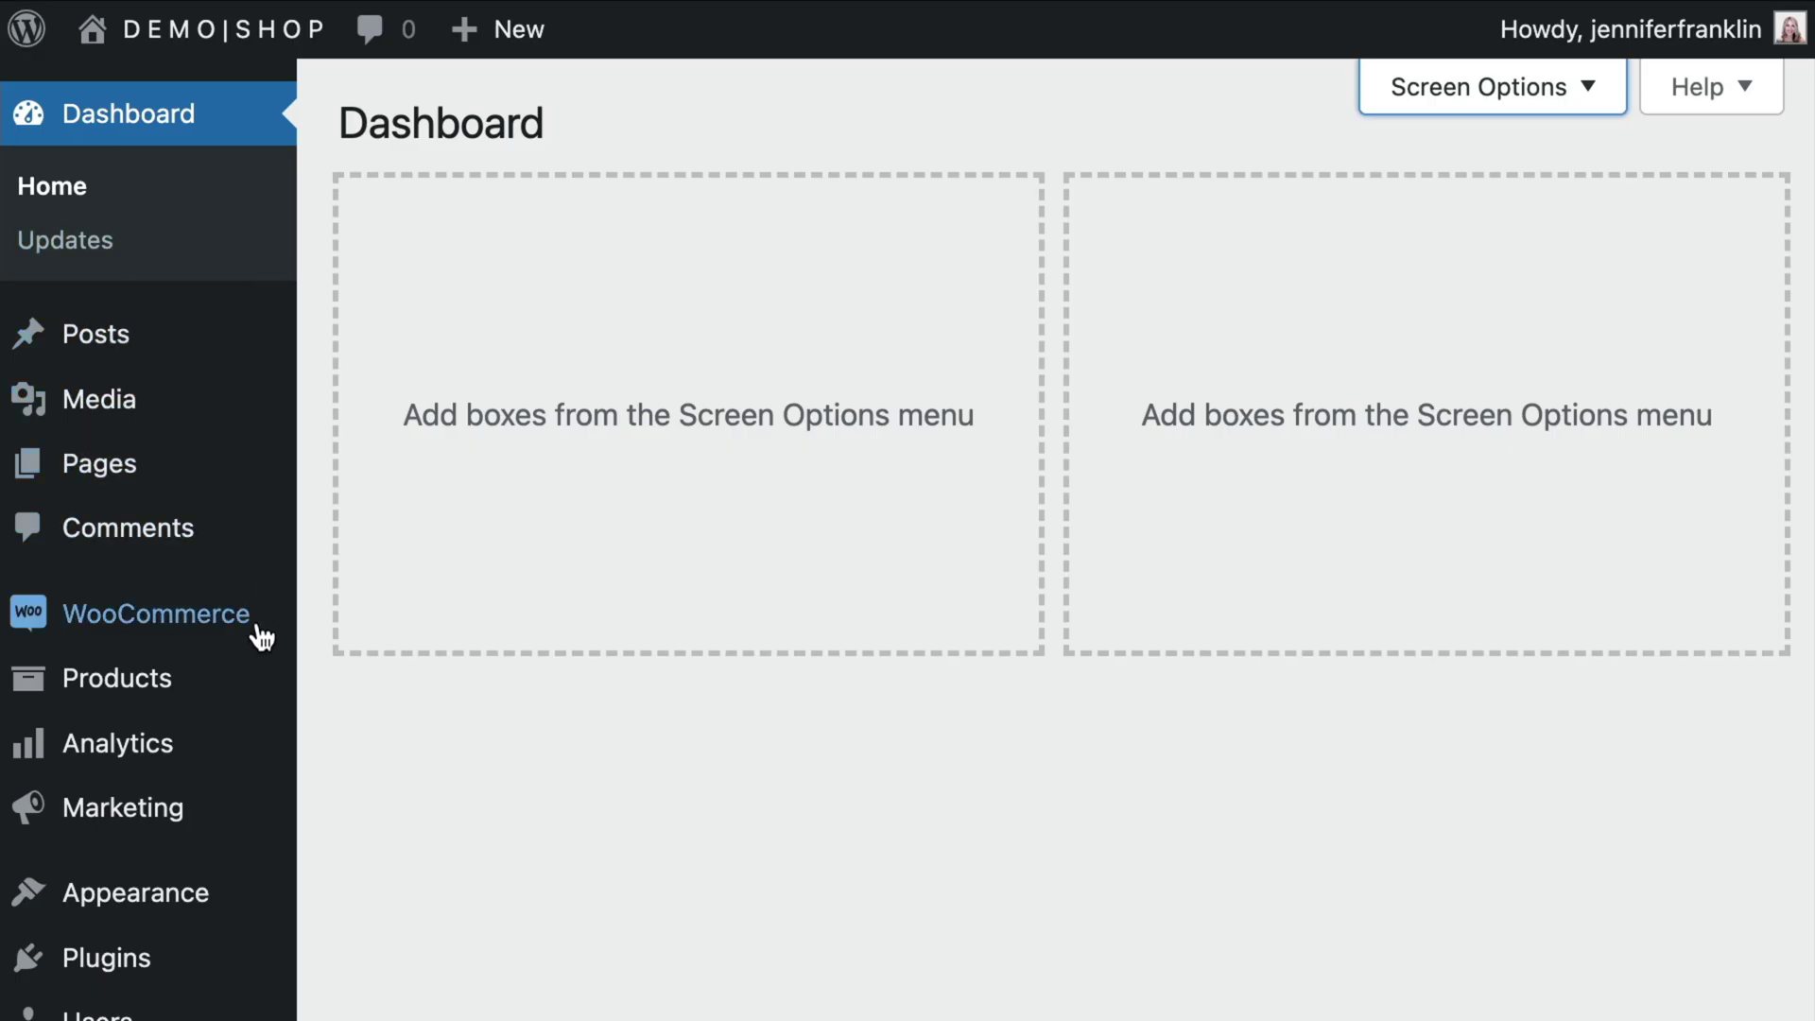
Step: Start a new product and name it "Canon EOS M50 Mark II Content Creator Kit"
mouse_move(249, 680)
left_click(463, 749)
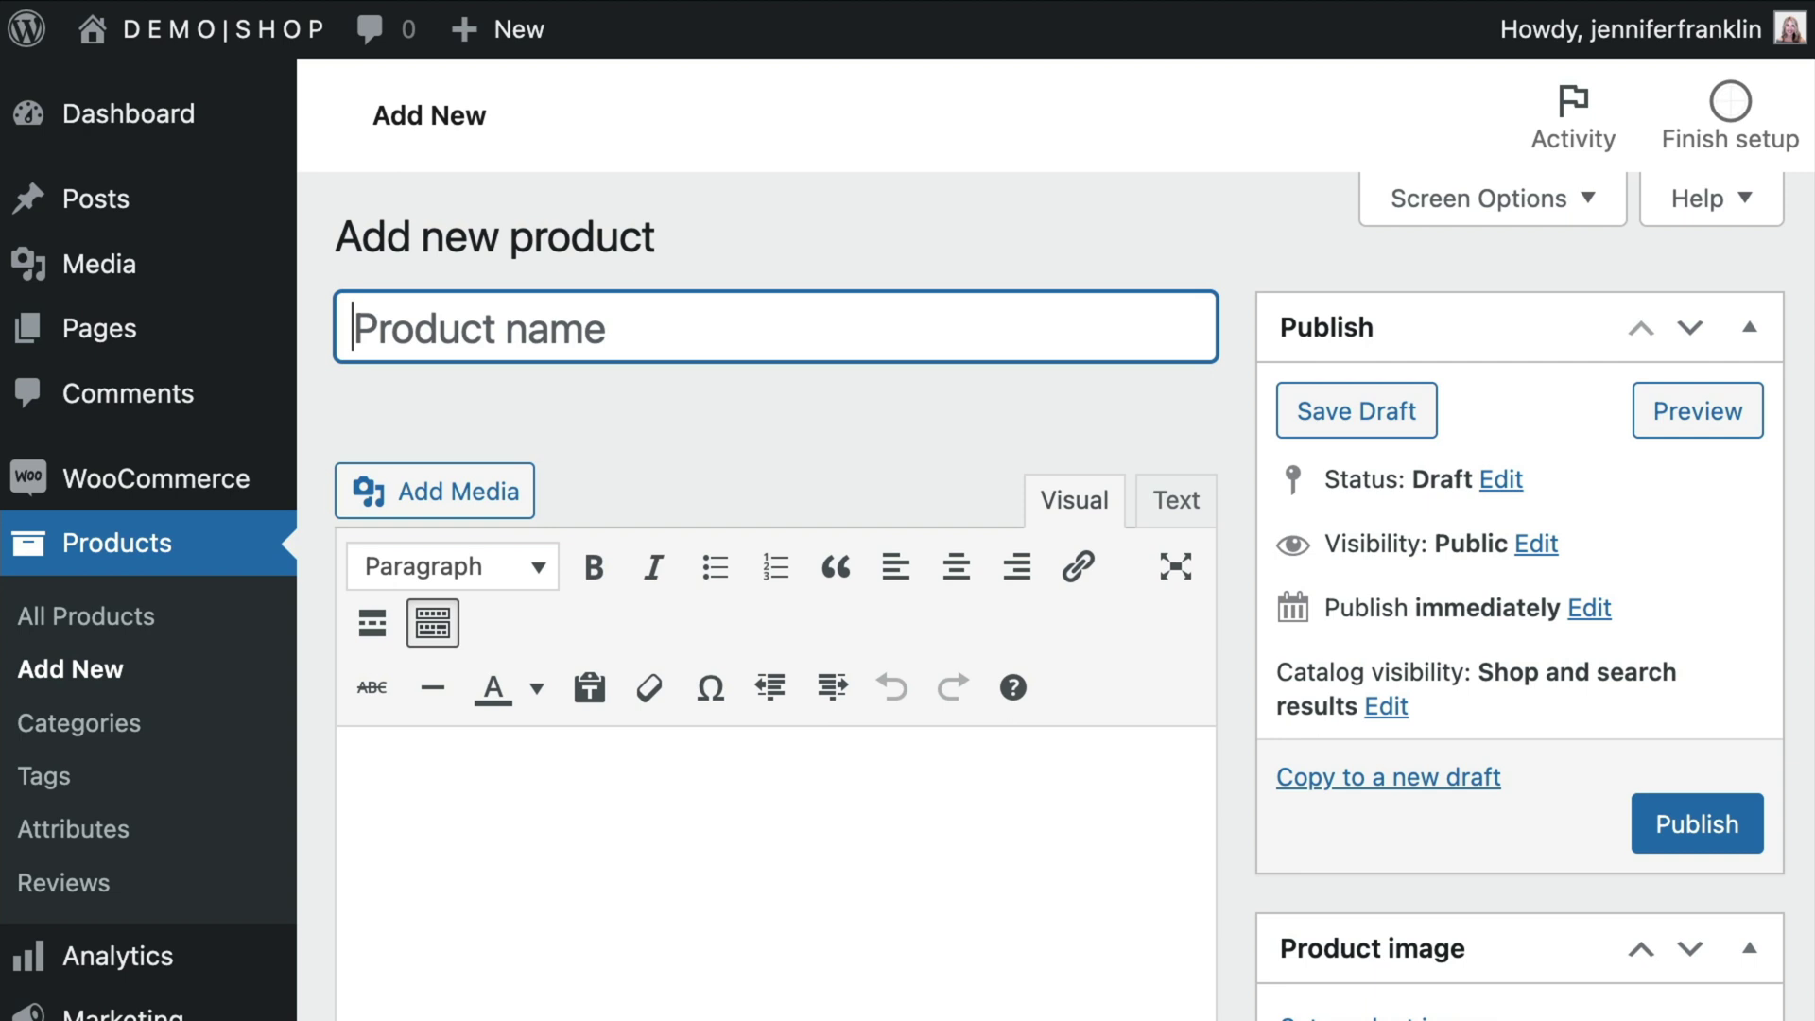
type("Canon EOS M50 Mark II Content Creator Kit")
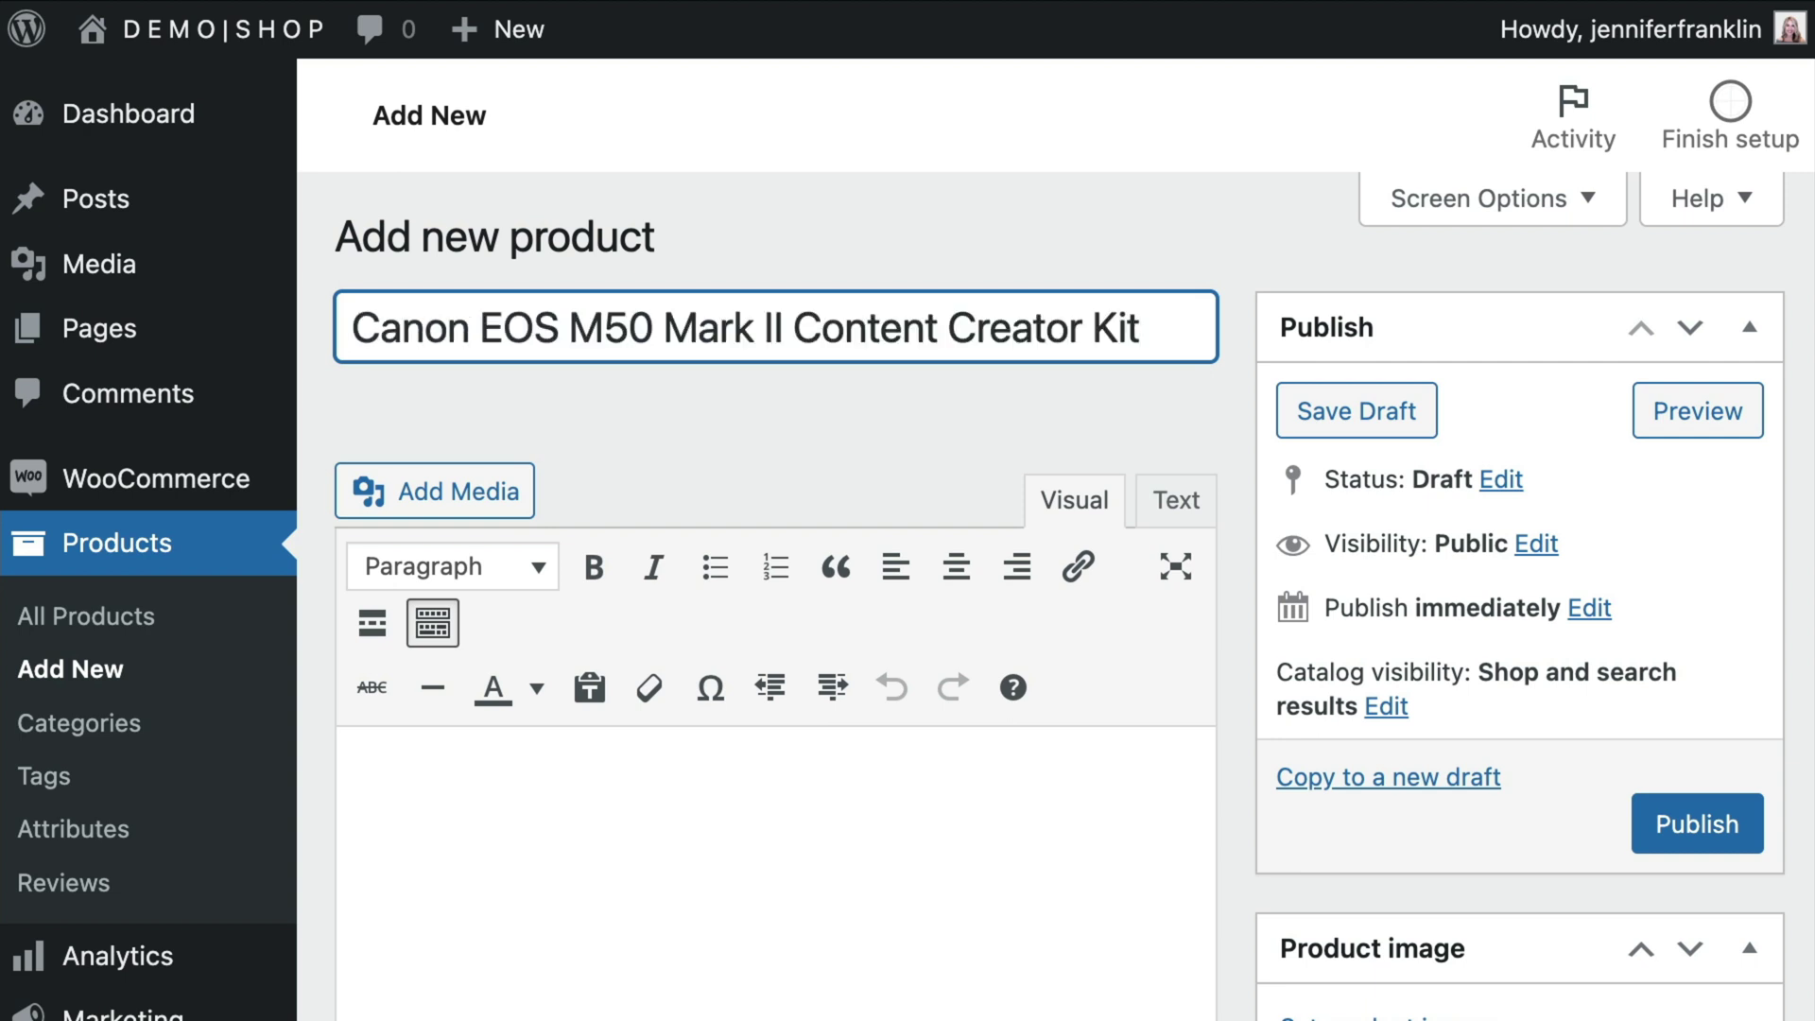
key("Tab")
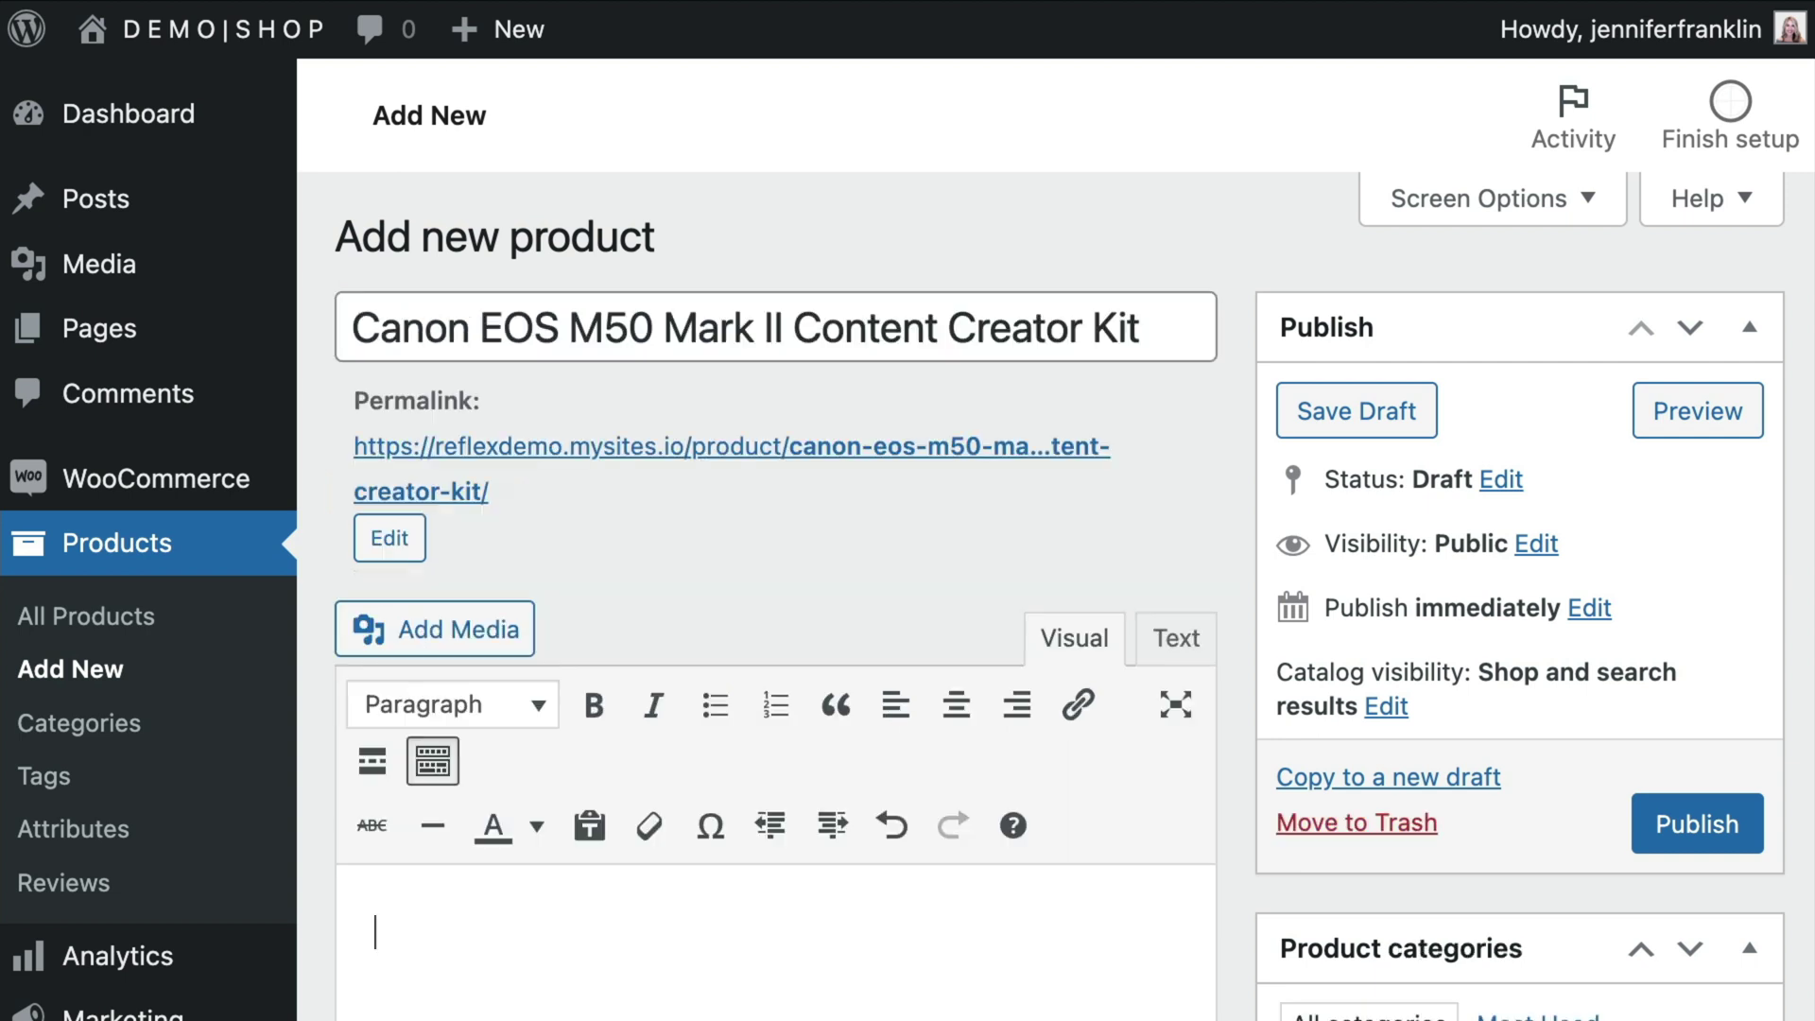
Step: Fill the main product description with the "From the Manufacturer:" paragraph about the EOS M50 Mark II Content Creator Kit
scroll(776, 662, "down", 3)
scroll(775, 662, "down", 1)
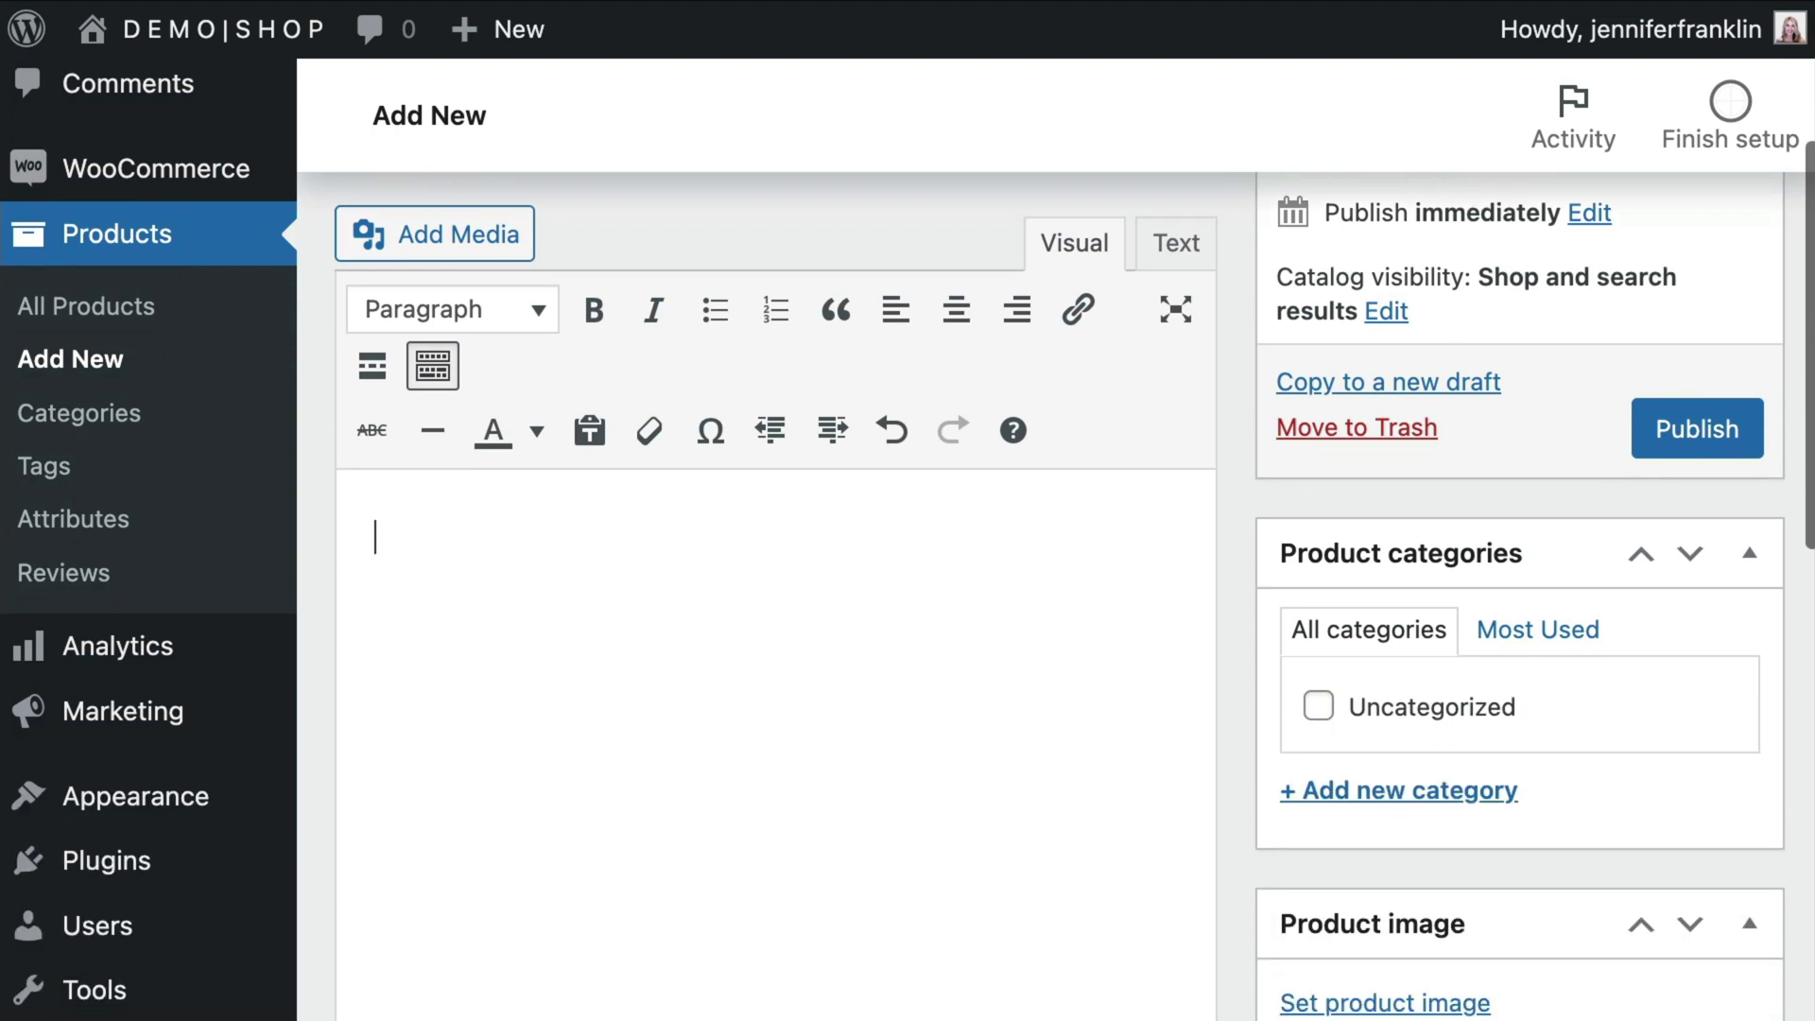
type("From the Manufacturer: Get the clarity and convenience you need to show off all your content with the EOS M50 Mark II Content Creator Kit. The EOS M50 Mark II camera provides you with a high-performance and portable camera so you can use it practically anywhere and get the quality, high-resolution 4K or Full HD results to make you and your subjects look great.")
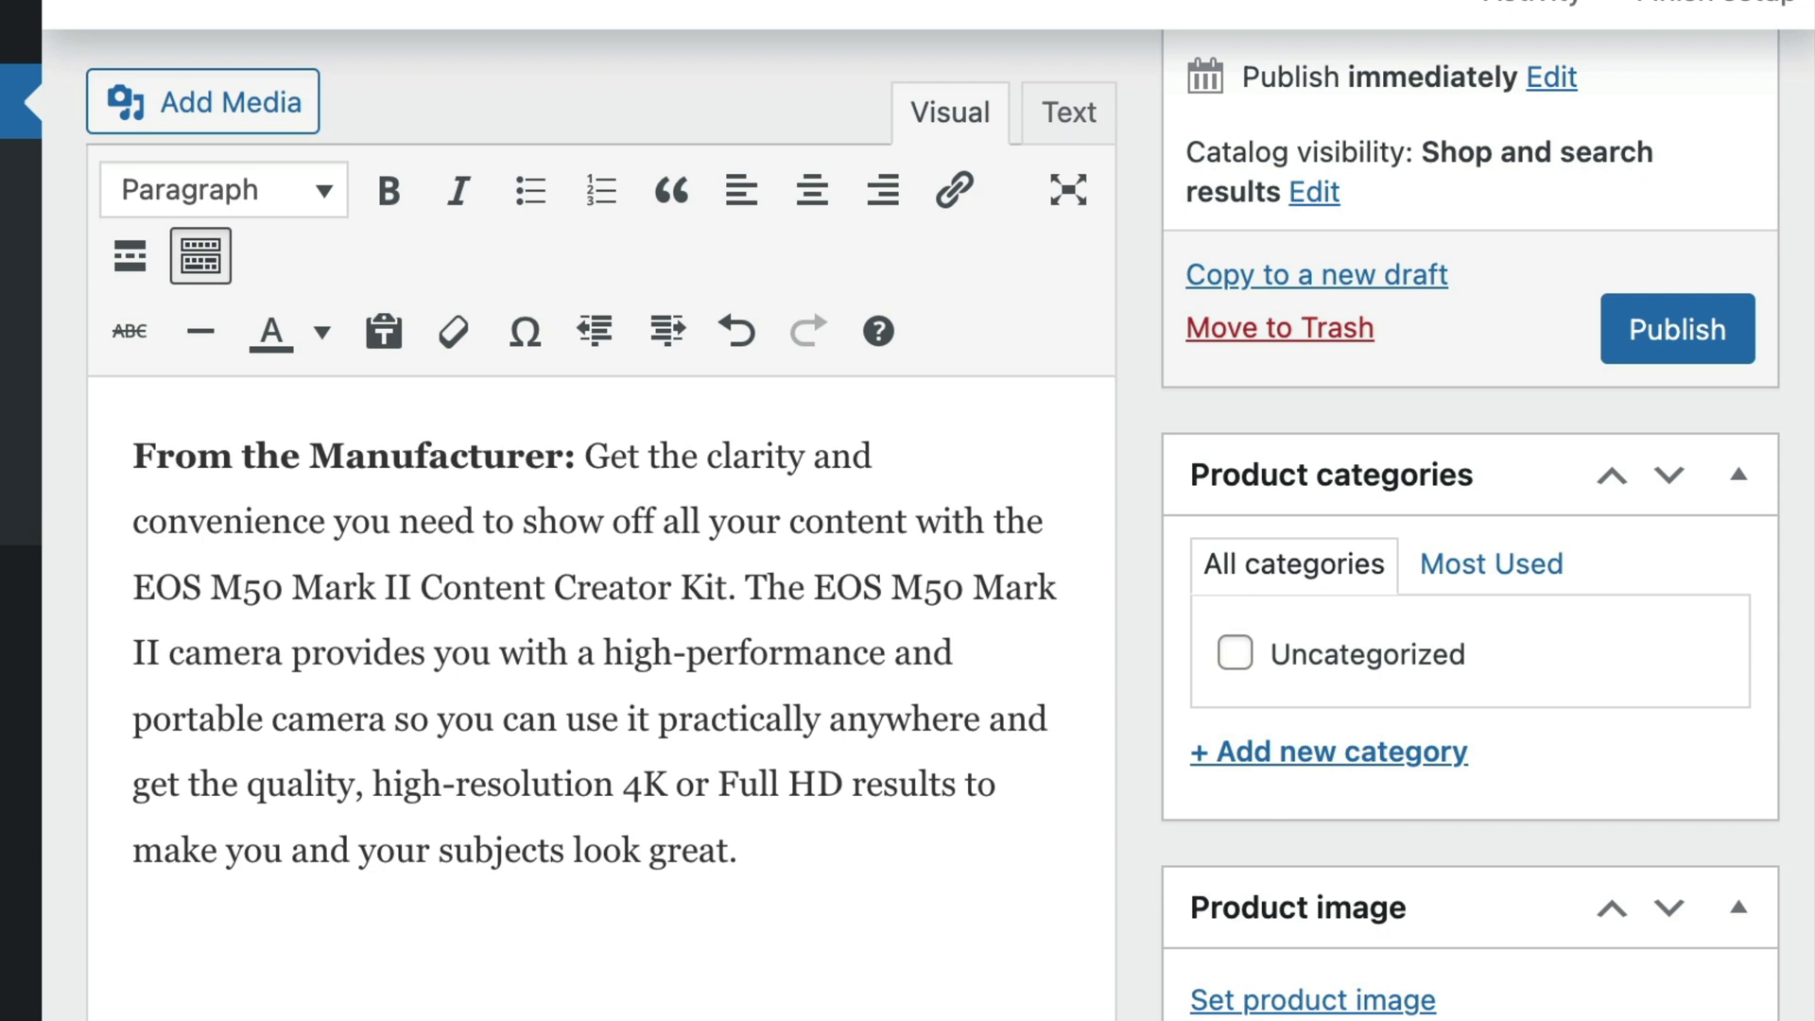
Step: Create a new product category named "Vlogging Cameras" and assign it to the product
left_click(1439, 766)
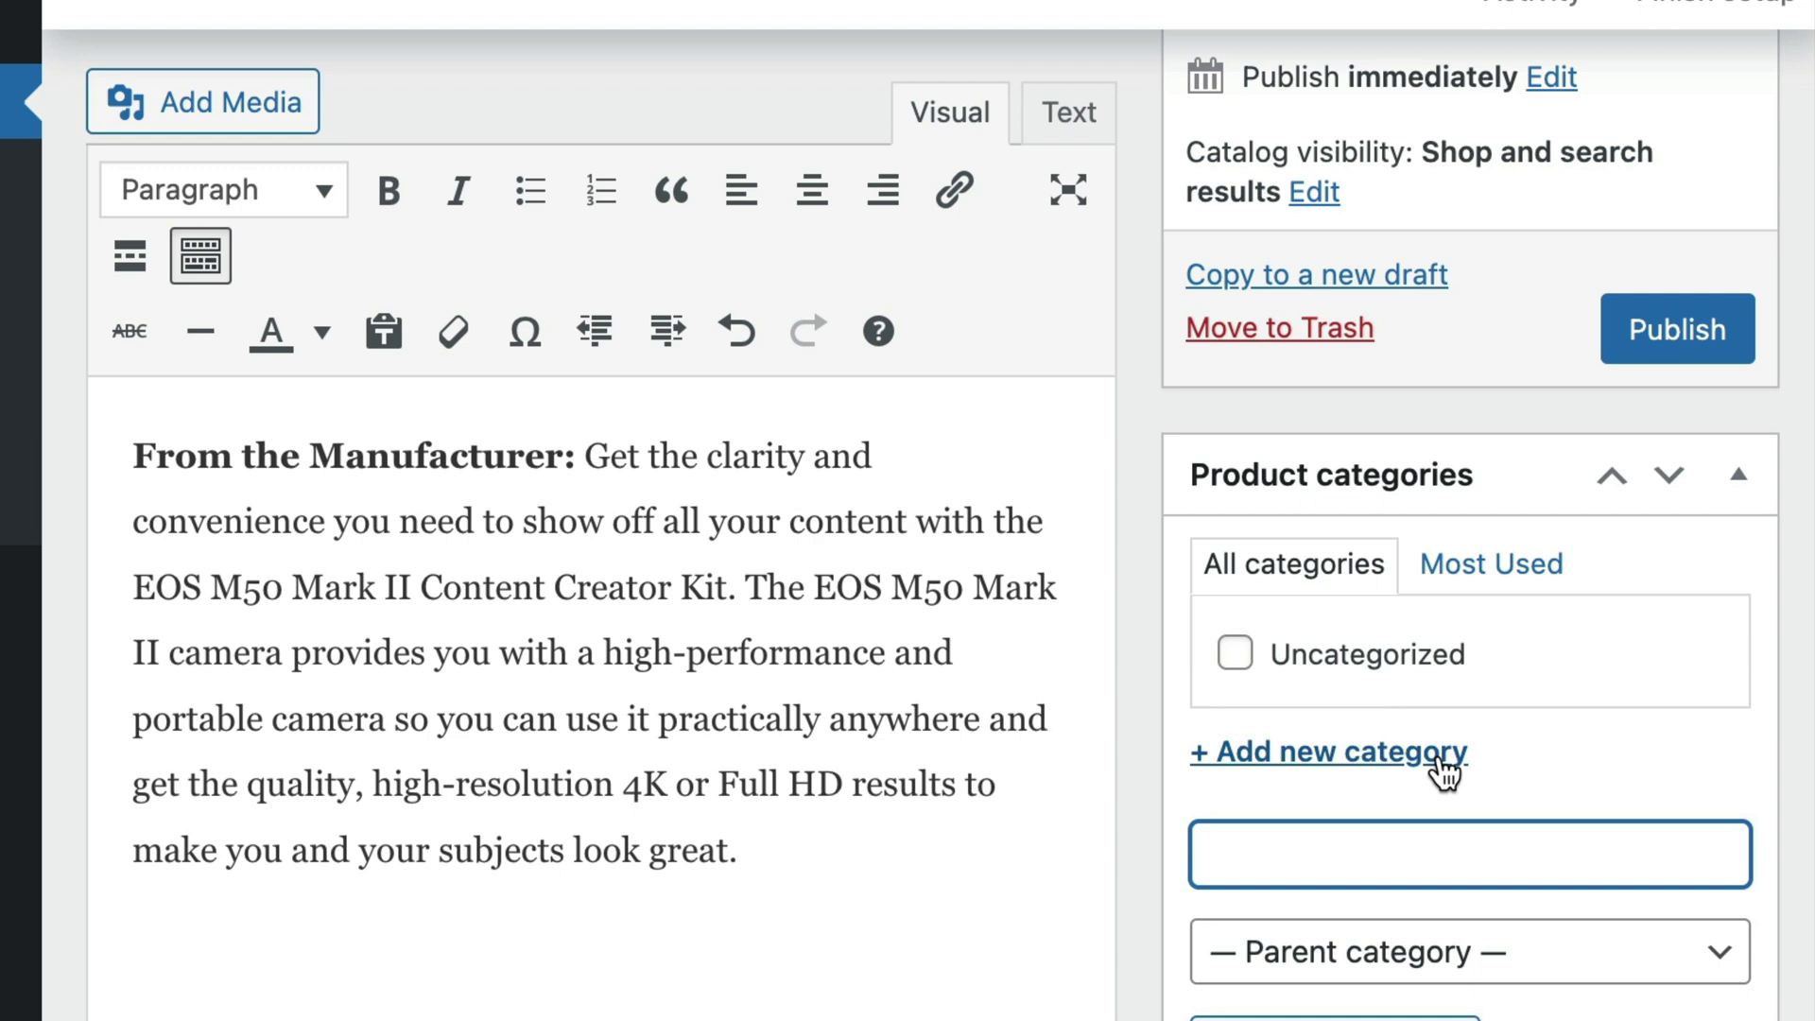
type("Vlogging Cameras")
scroll(1524, 724, "down", 2)
left_click(1456, 888)
Step: Enter the webcam capability with clean HDMI output and the built-in Wi-Fi and Bluetooth Technology as the product short description
scroll(1462, 898, "down", 1)
scroll(908, 525, "down", 8)
scroll(908, 525, "down", 10)
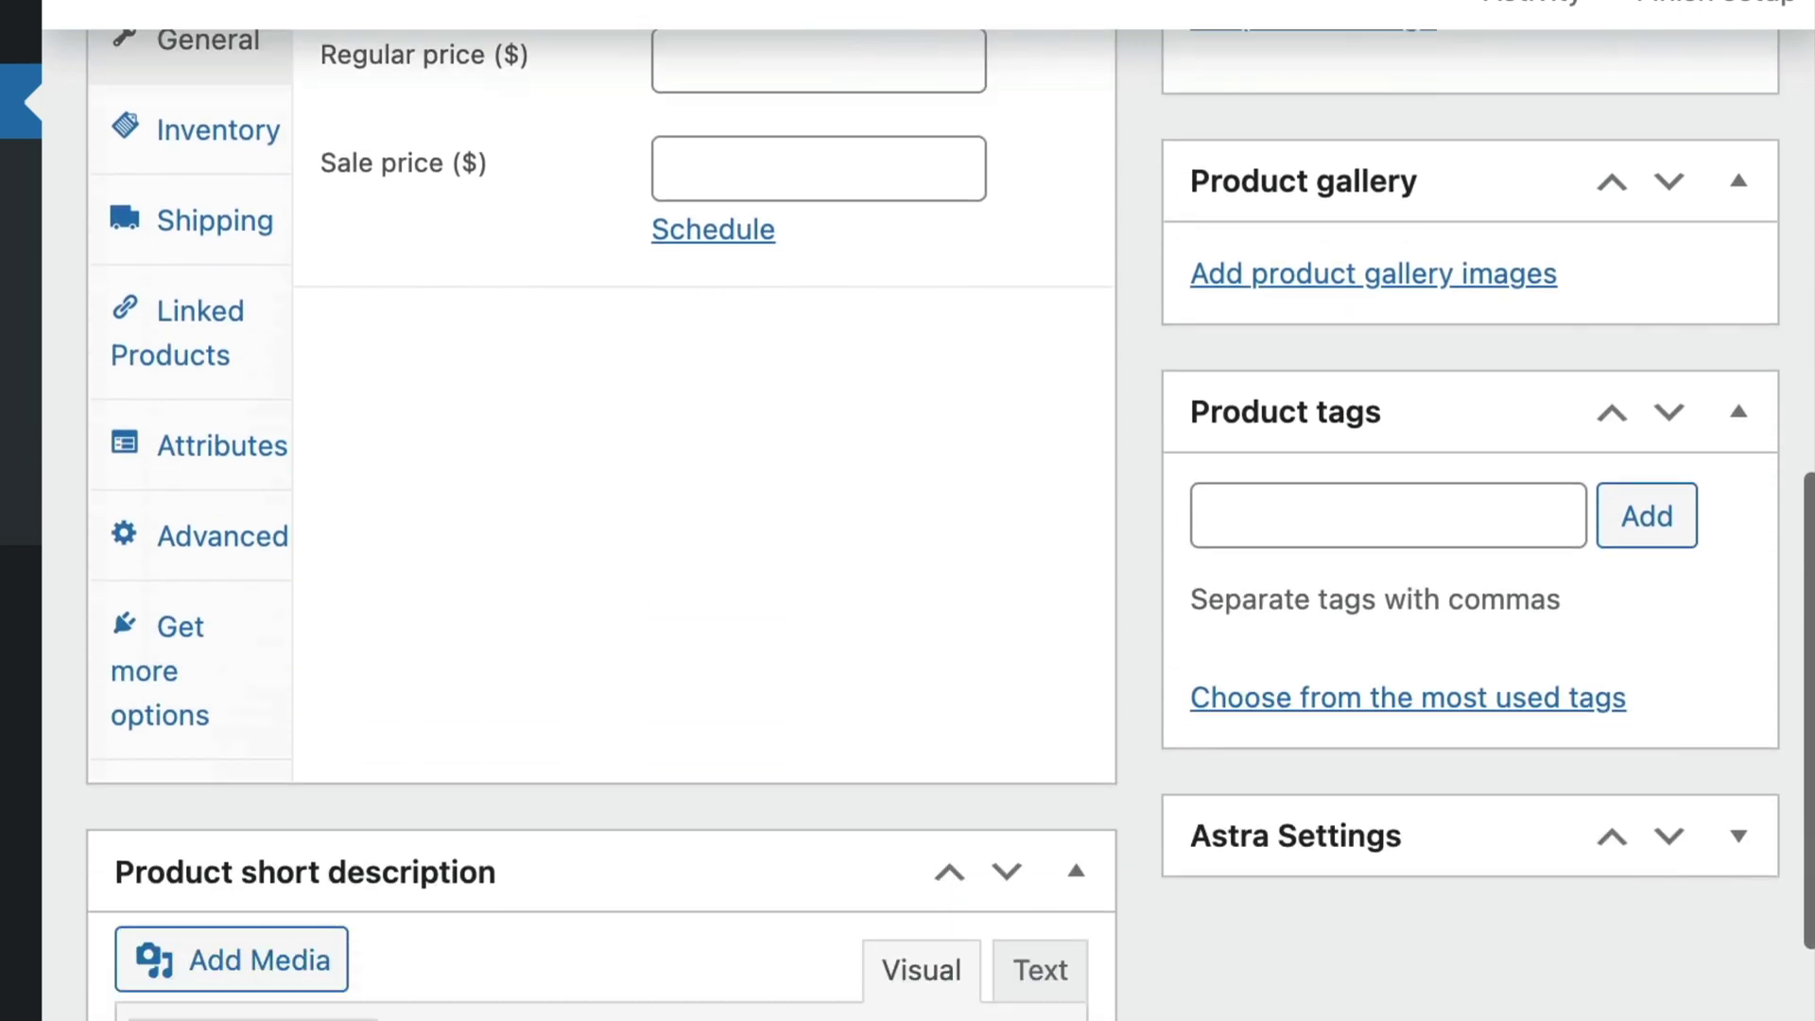
scroll(907, 524, "down", 2)
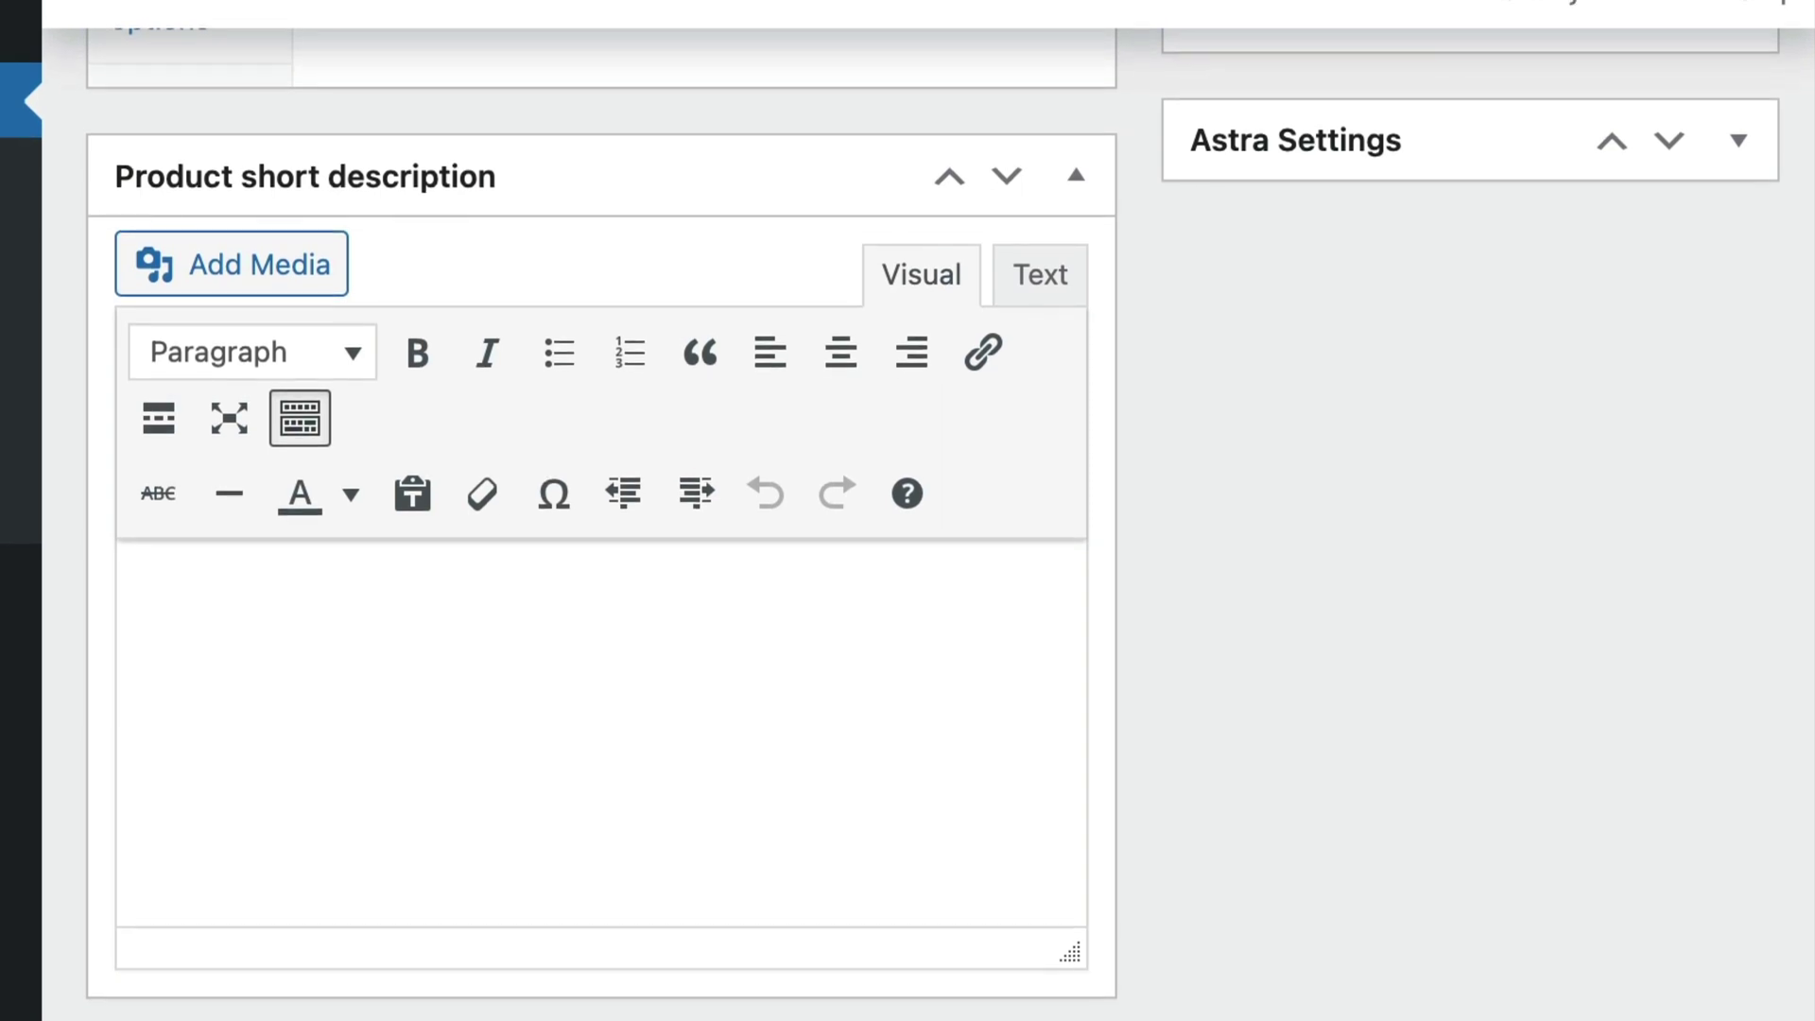
left_click(162, 615)
type("High Quality Webcam Capability using Free EOS Webcam Utility Software or Clean HDMI Output Built-in Wi-Fi and Bluetooth Technology.")
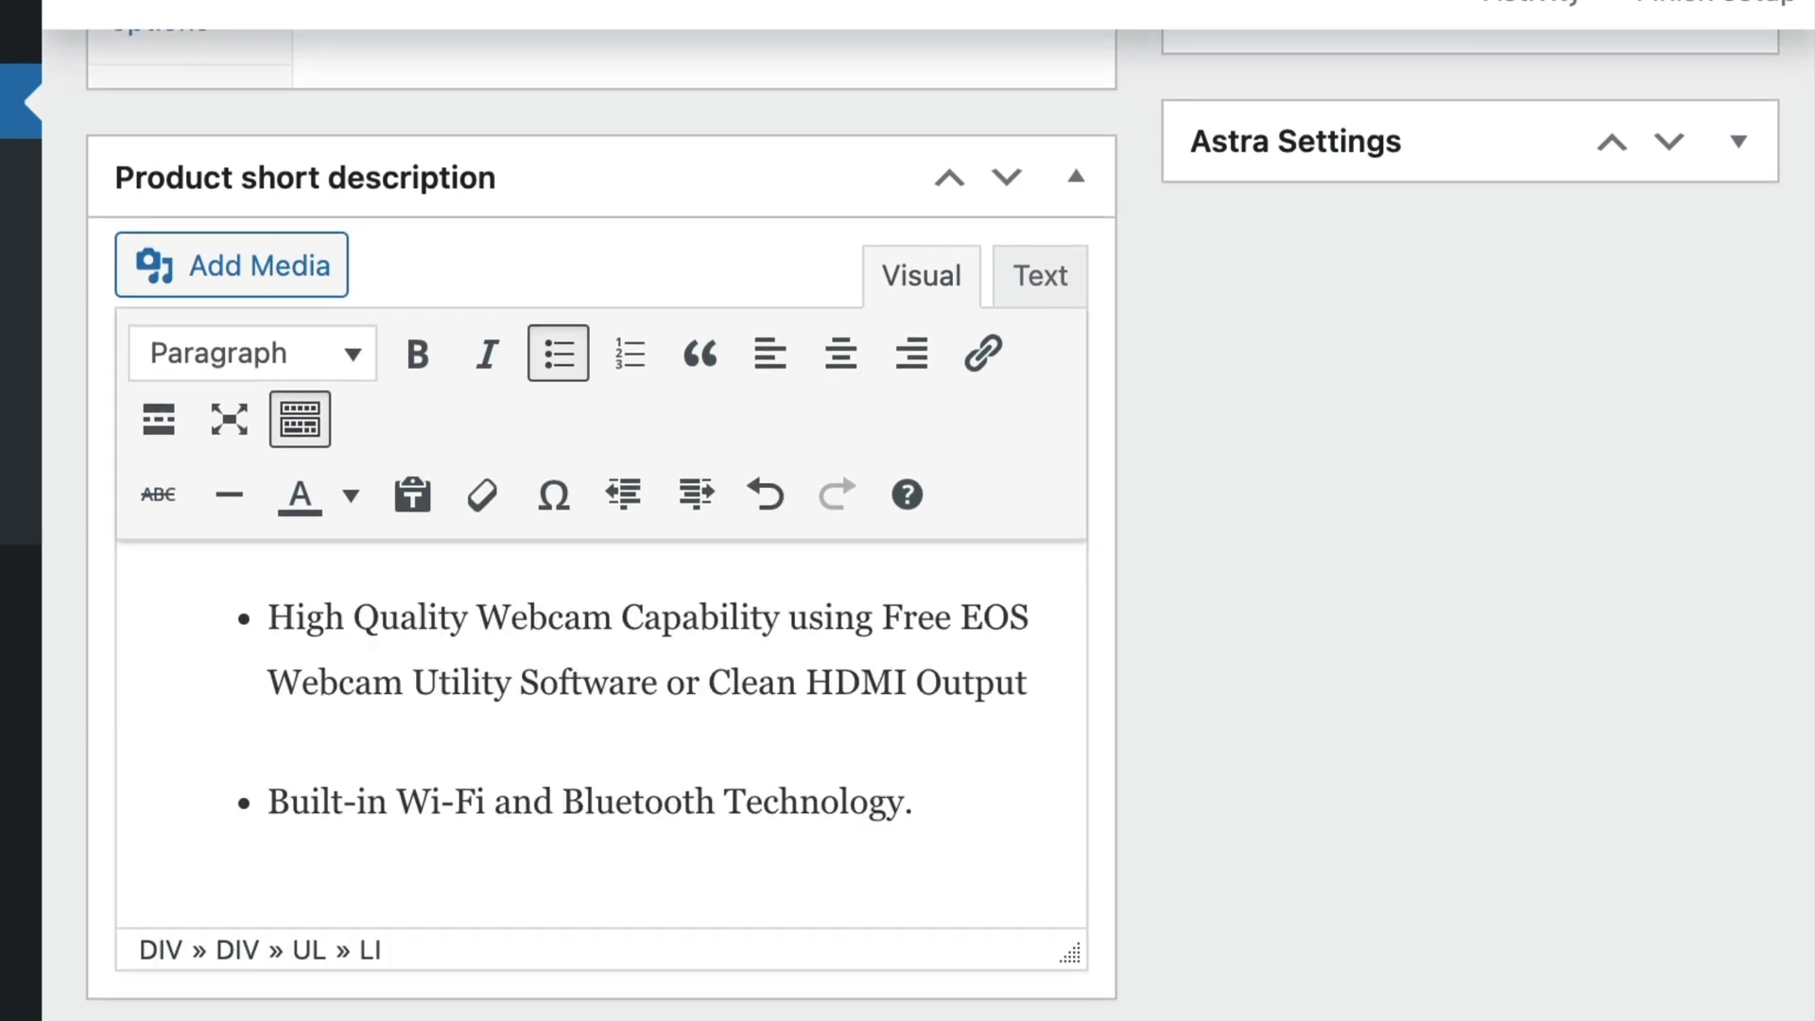
Step: Remove the bullets from the short description and merge both items into one paragraph, with a period after "Clean HDMI Output"
left_click(269, 617)
key("BackSpace")
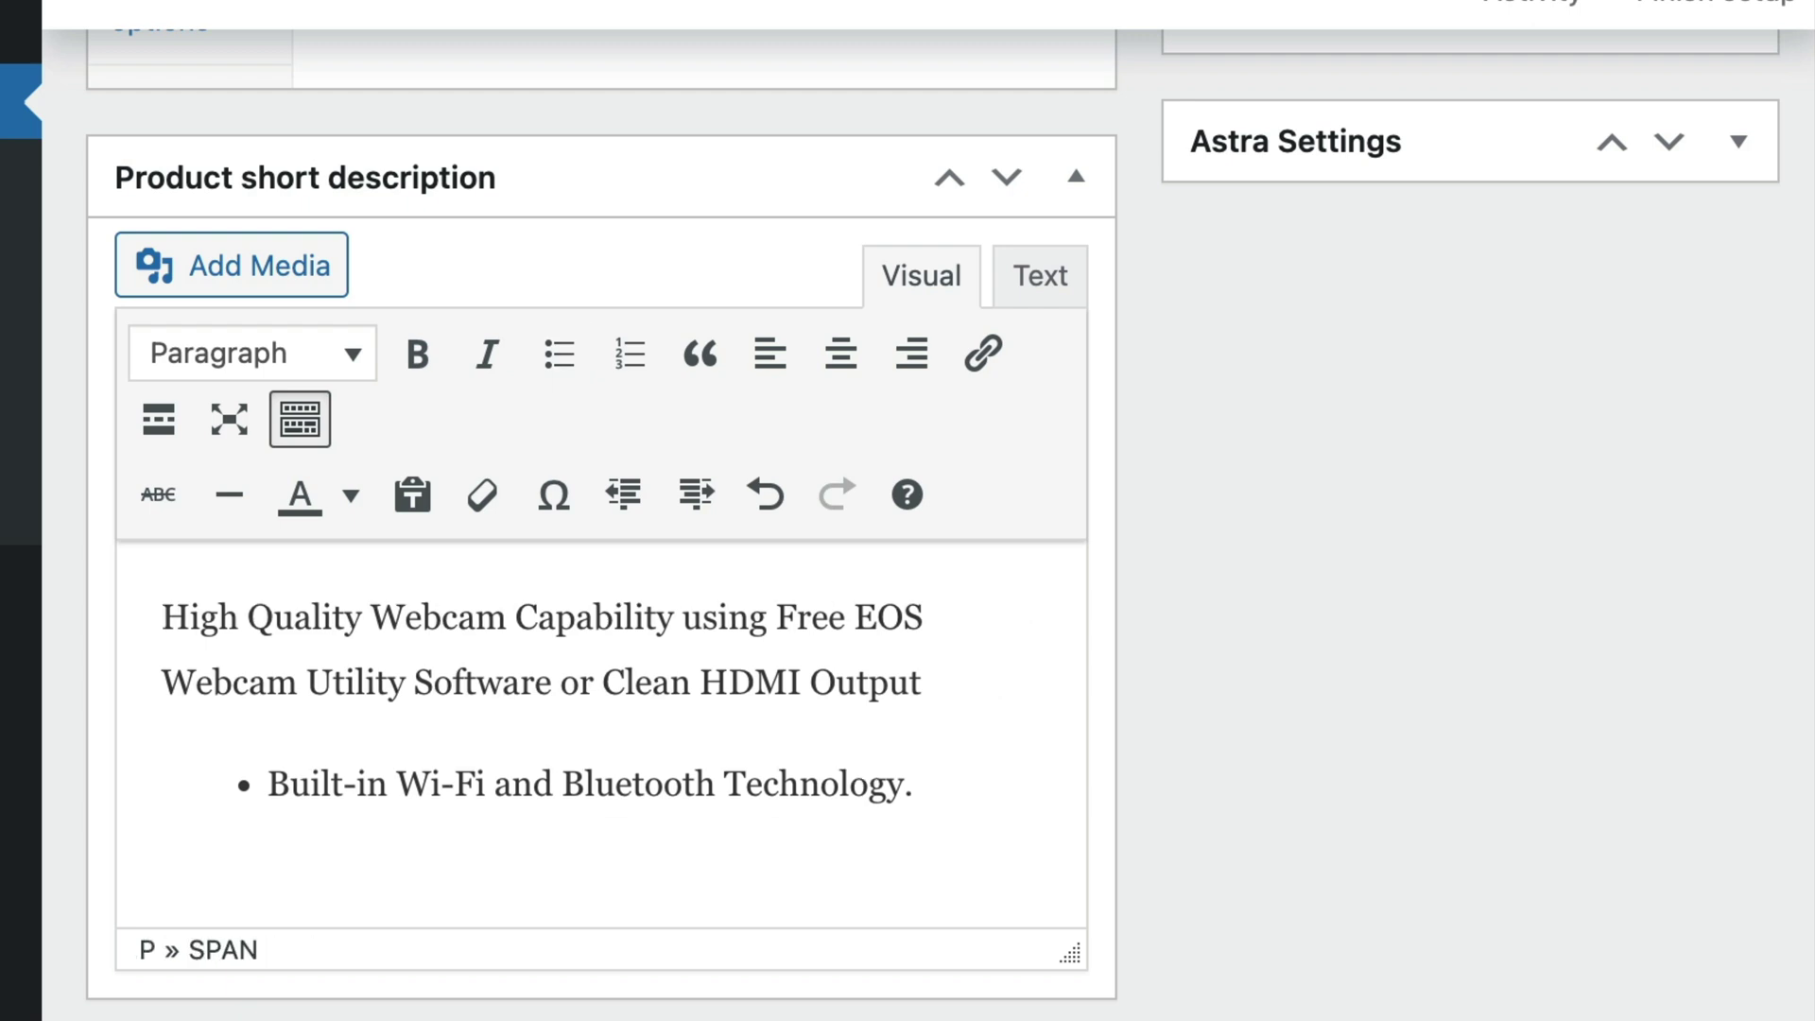
left_click(268, 784)
key("BackSpace")
key("BackSpace")
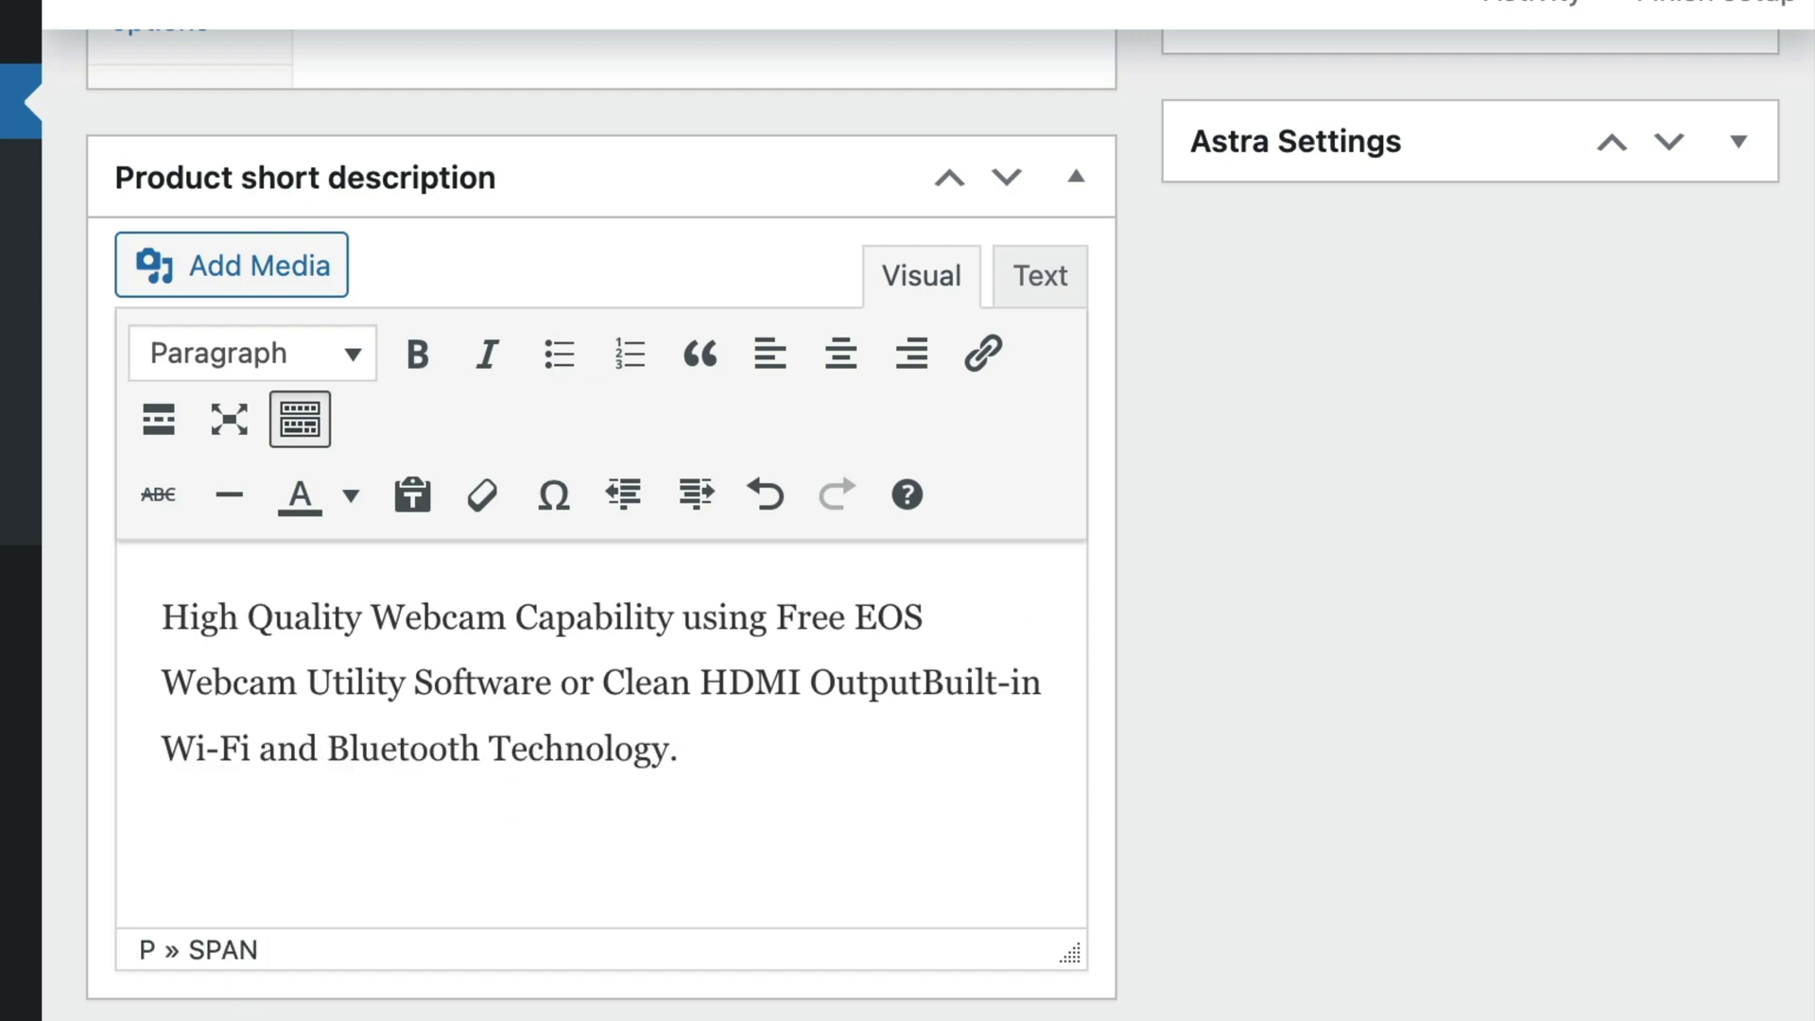
type(".")
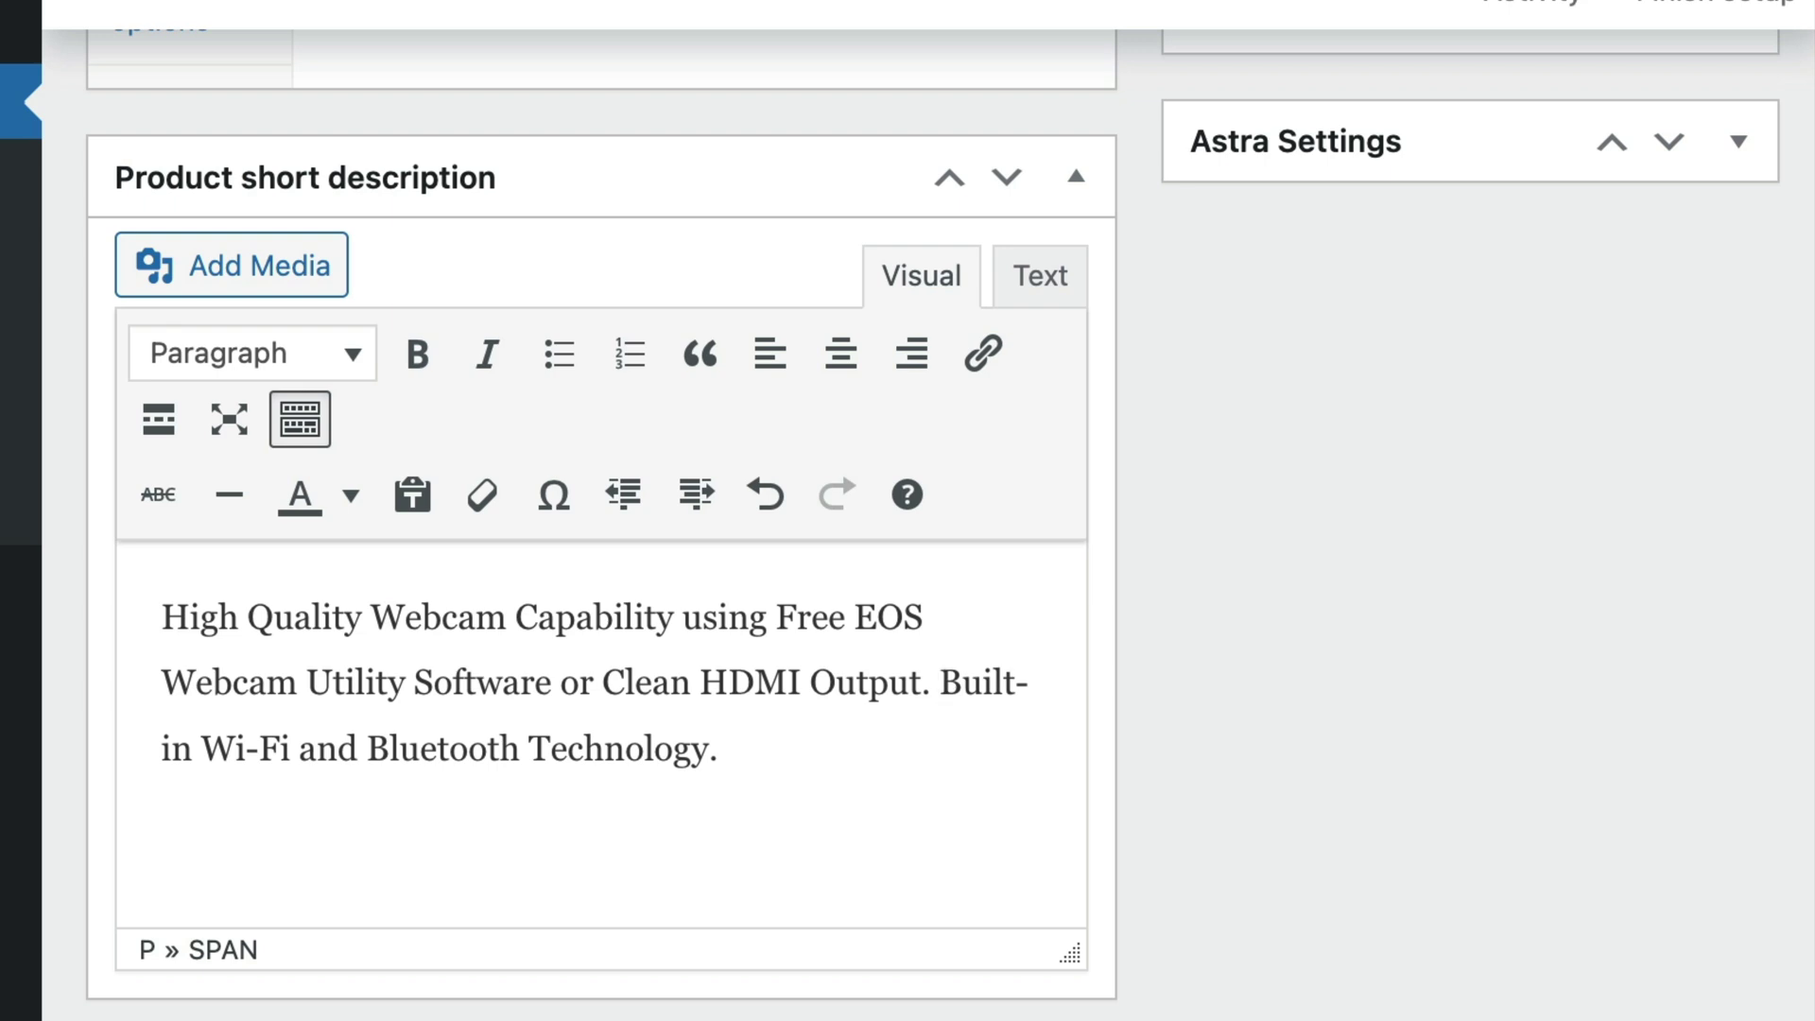
Step: Set the Canon Content Creator Kit box photo as the product image
scroll(605, 530, "up", 5)
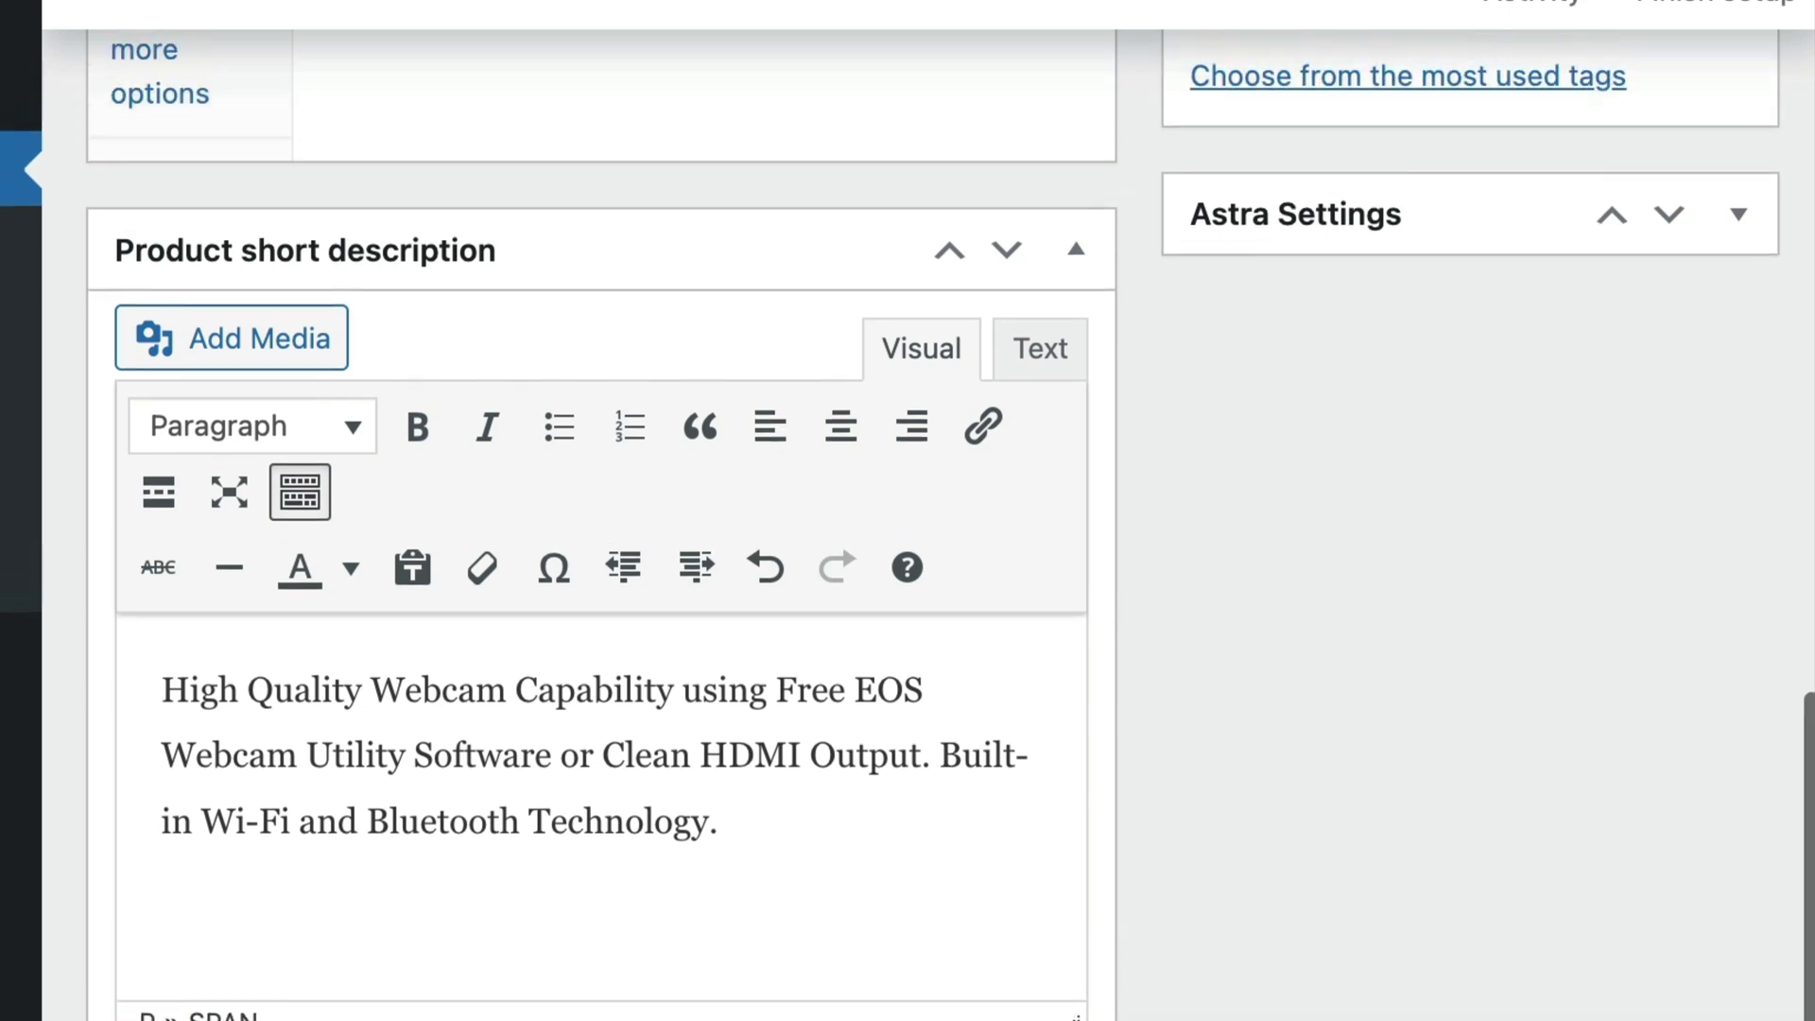
scroll(605, 529, "up", 9)
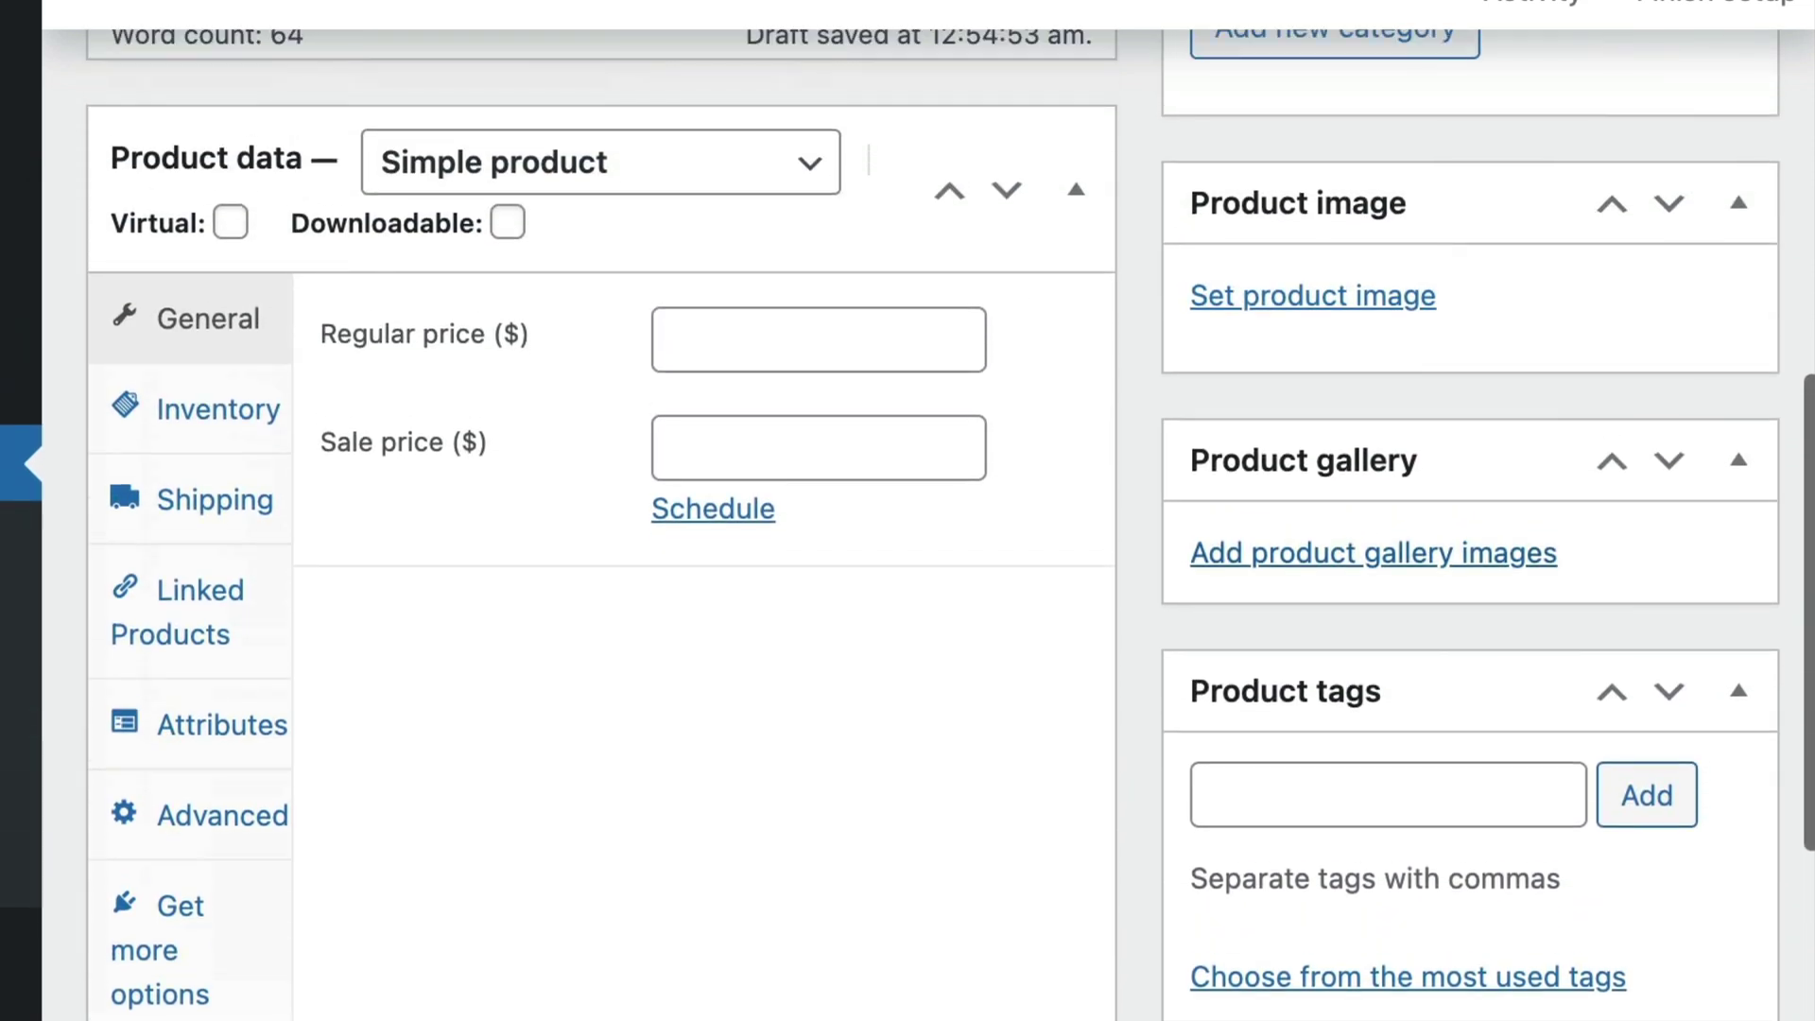
left_click(1403, 298)
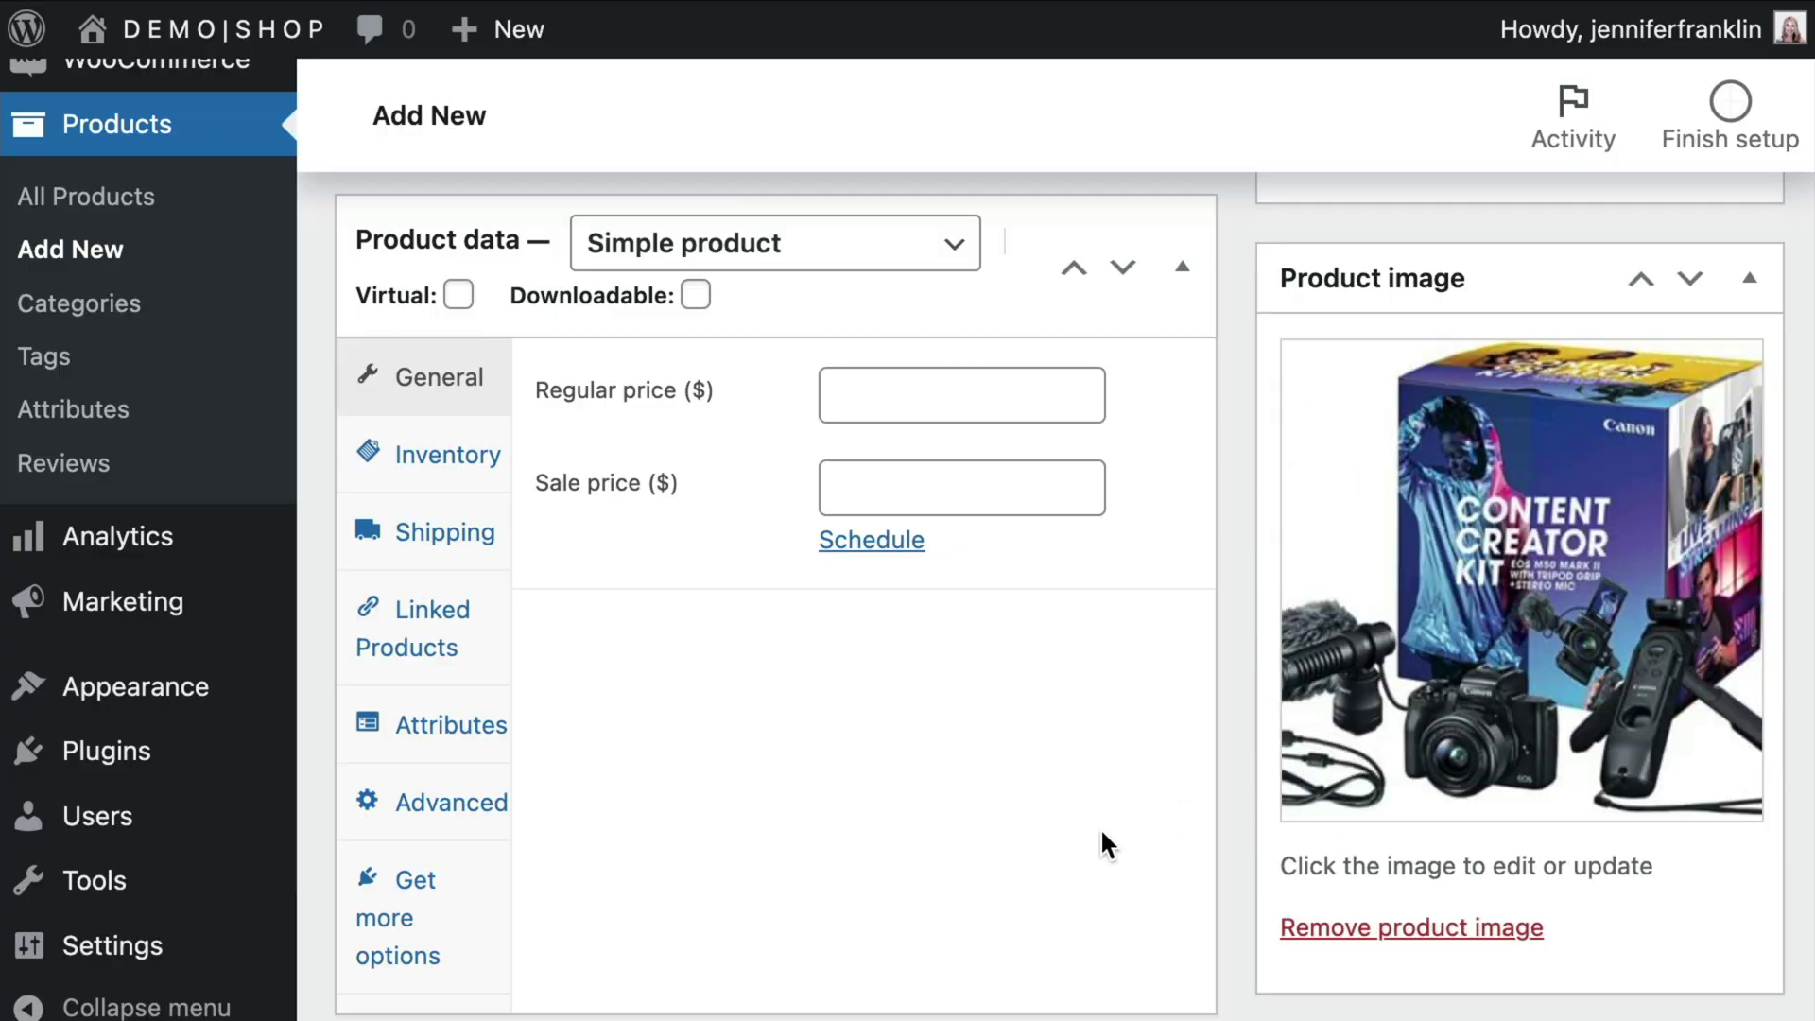
Step: Upload two photos of the camera on its tripod grip to the product gallery
scroll(1102, 842, "down", 3)
scroll(1075, 596, "down", 4)
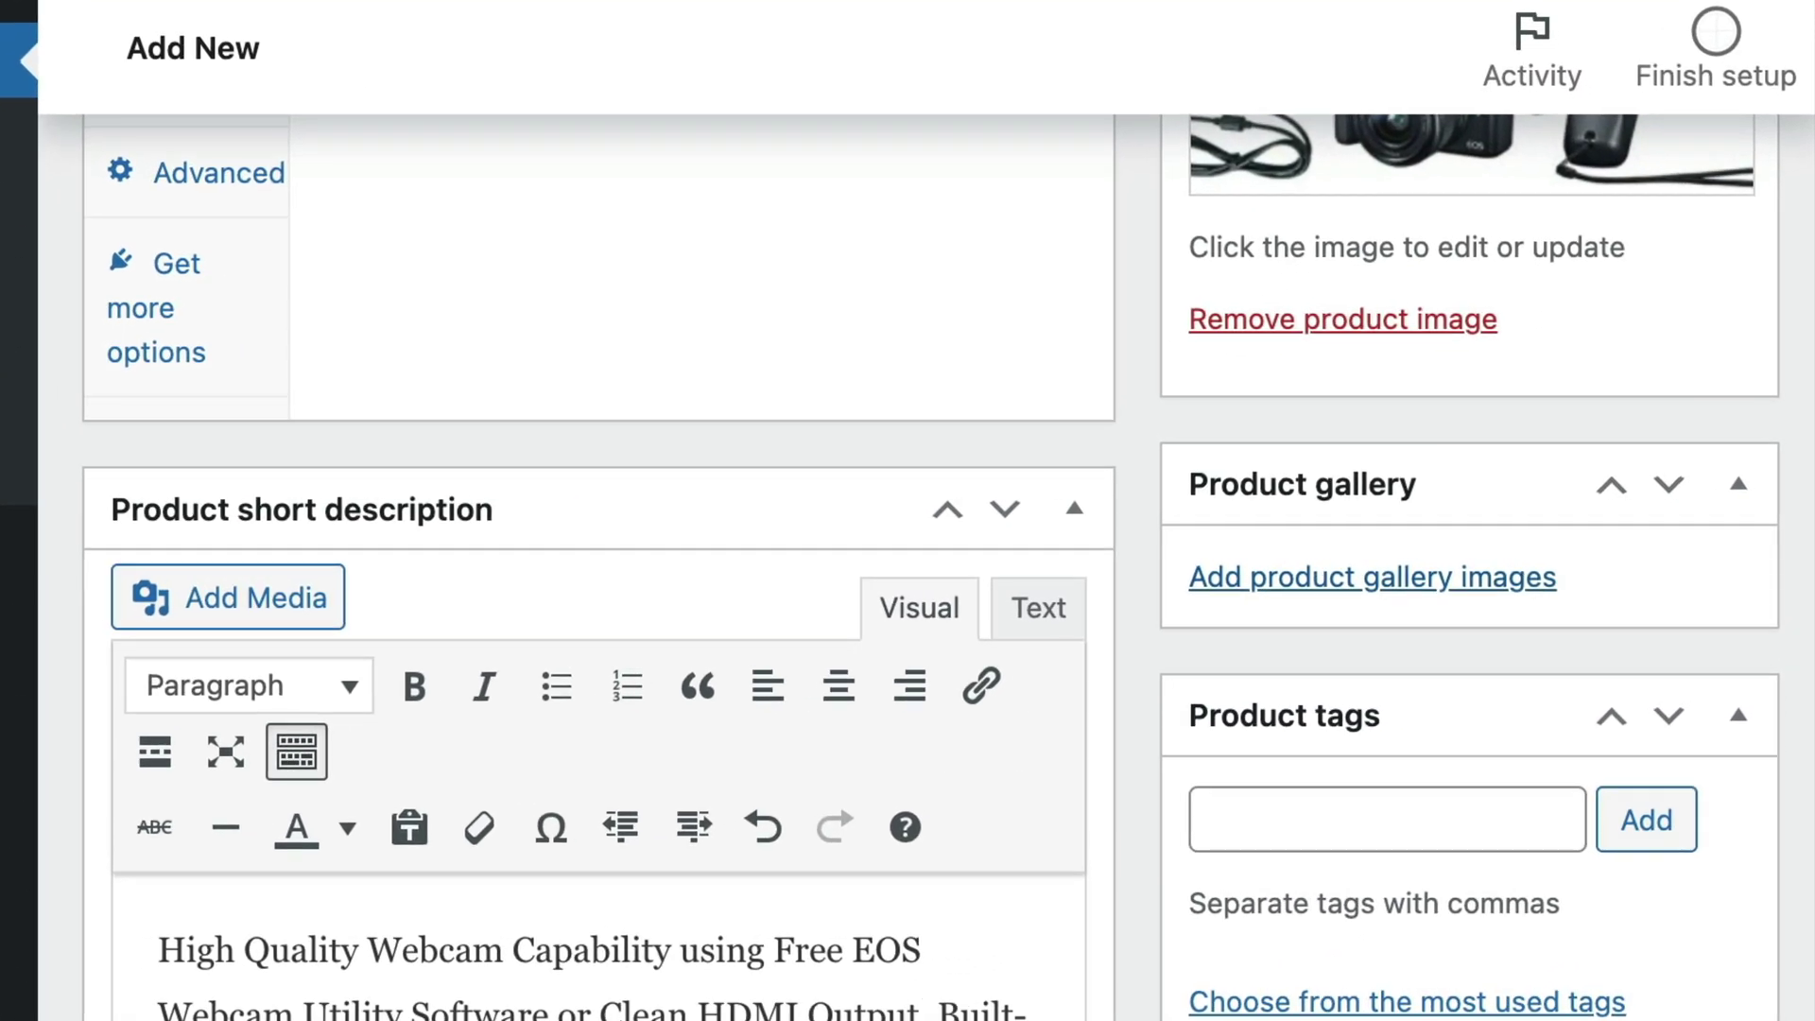
left_click(1436, 569)
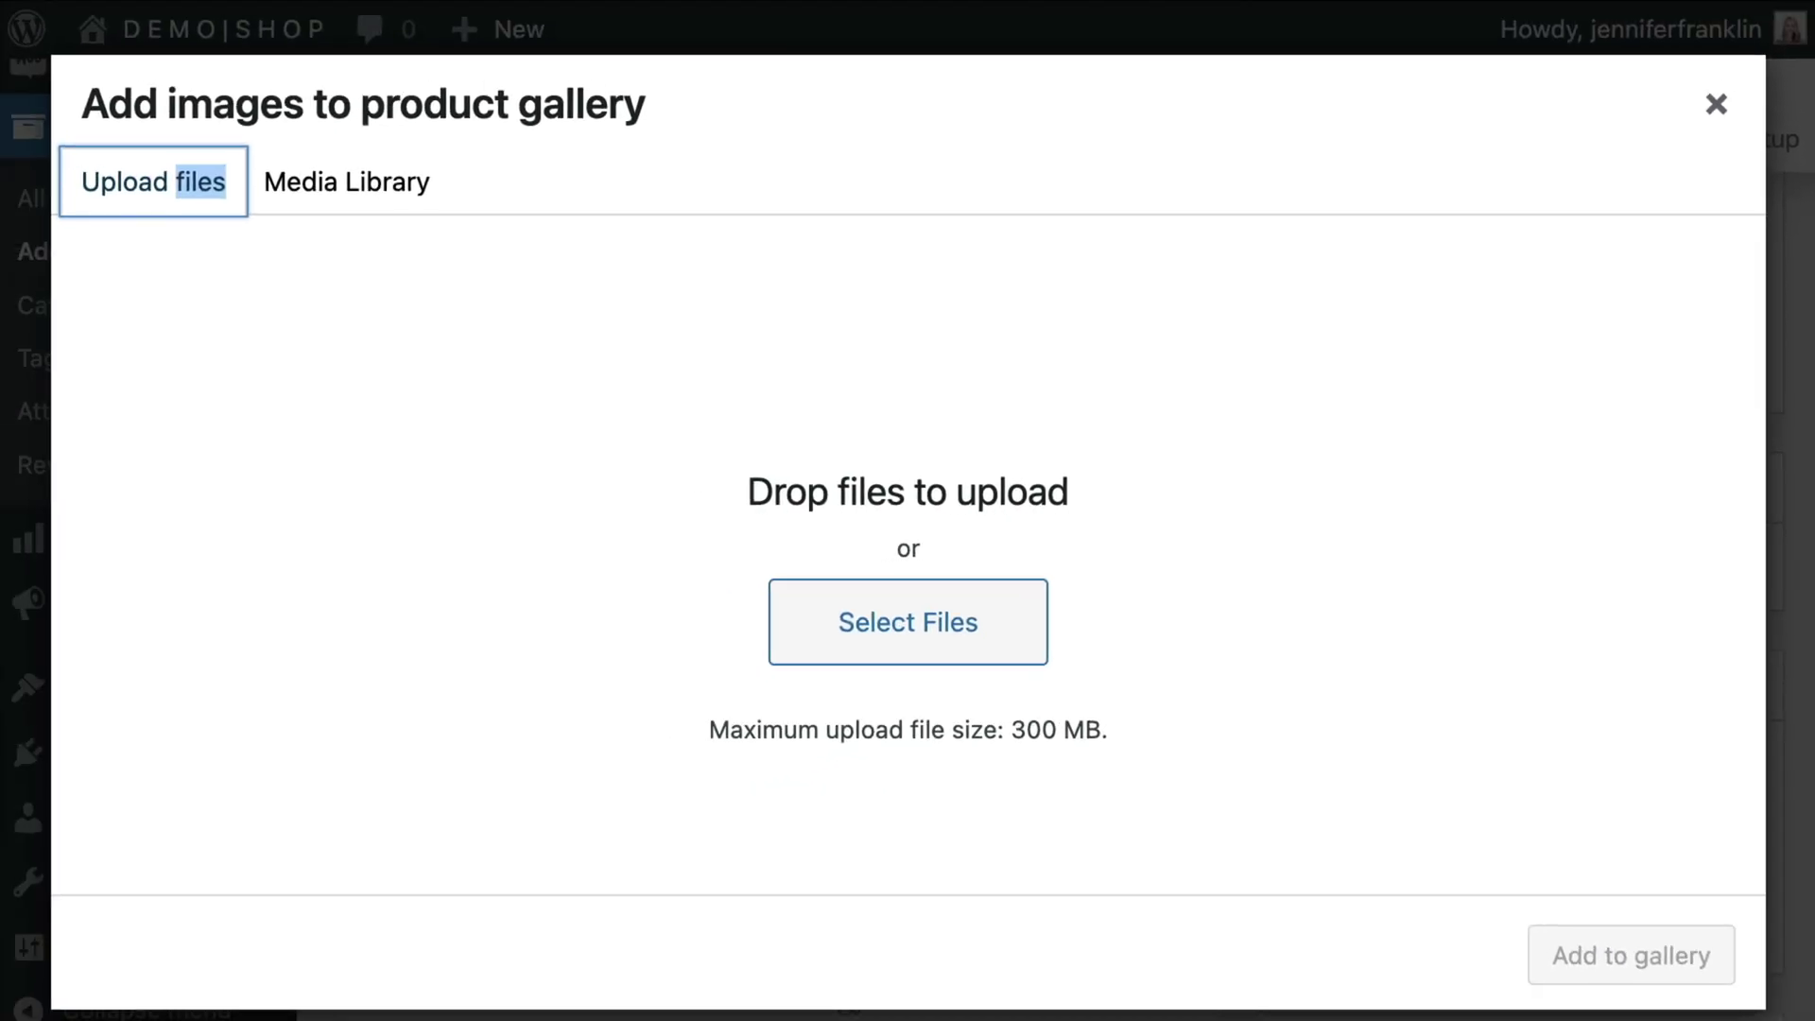
left_click_drag(241, 1004, 555, 470)
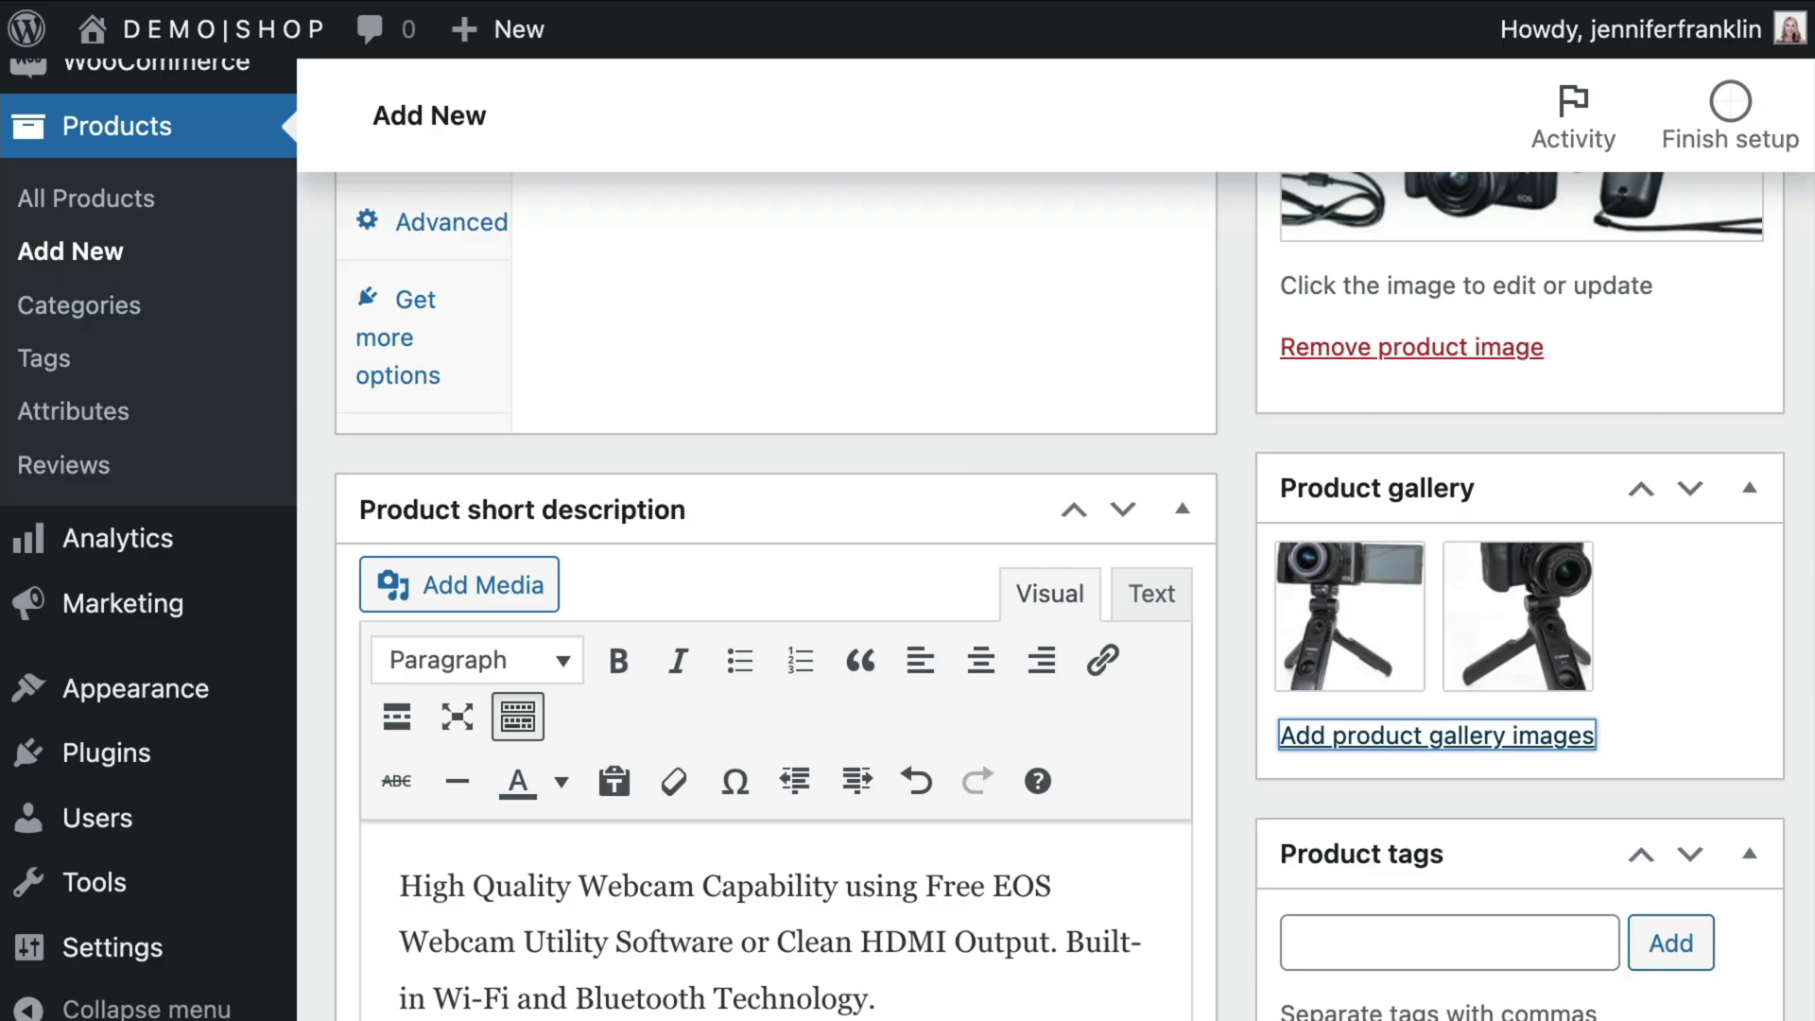
Step: Change the product type to External/Affiliate product
scroll(908, 539, "up", 4)
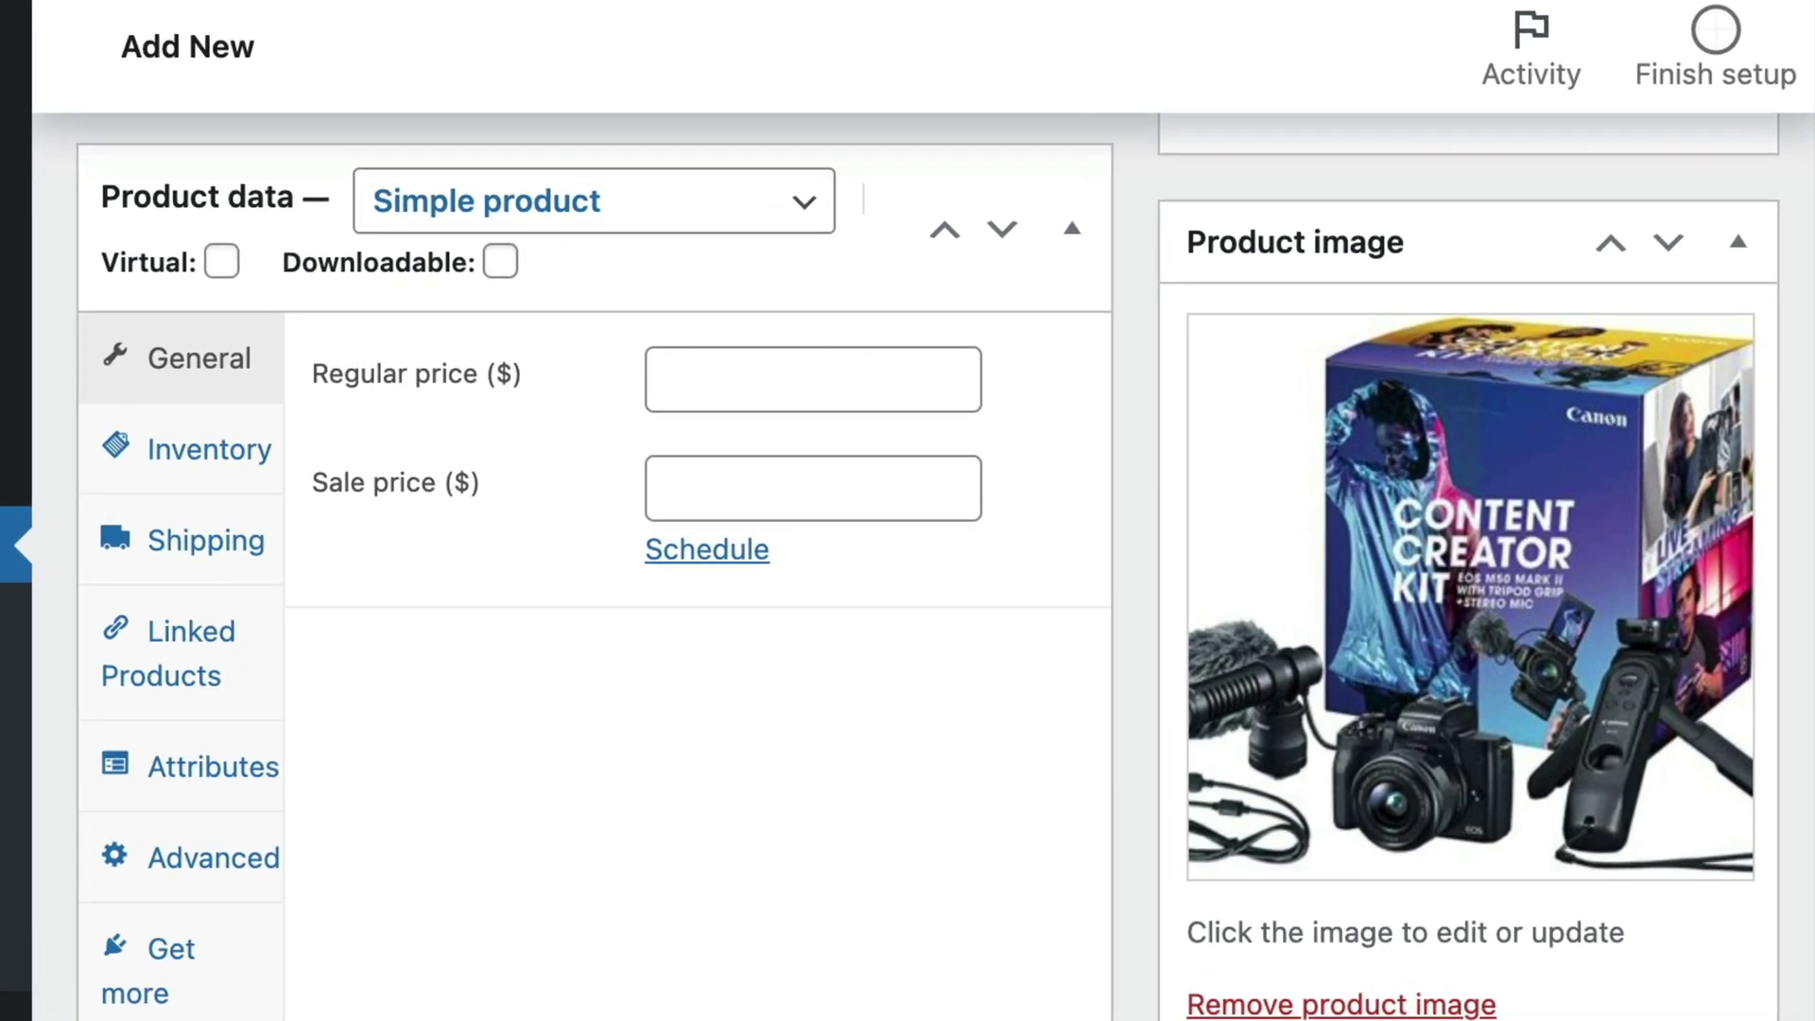
left_click(810, 210)
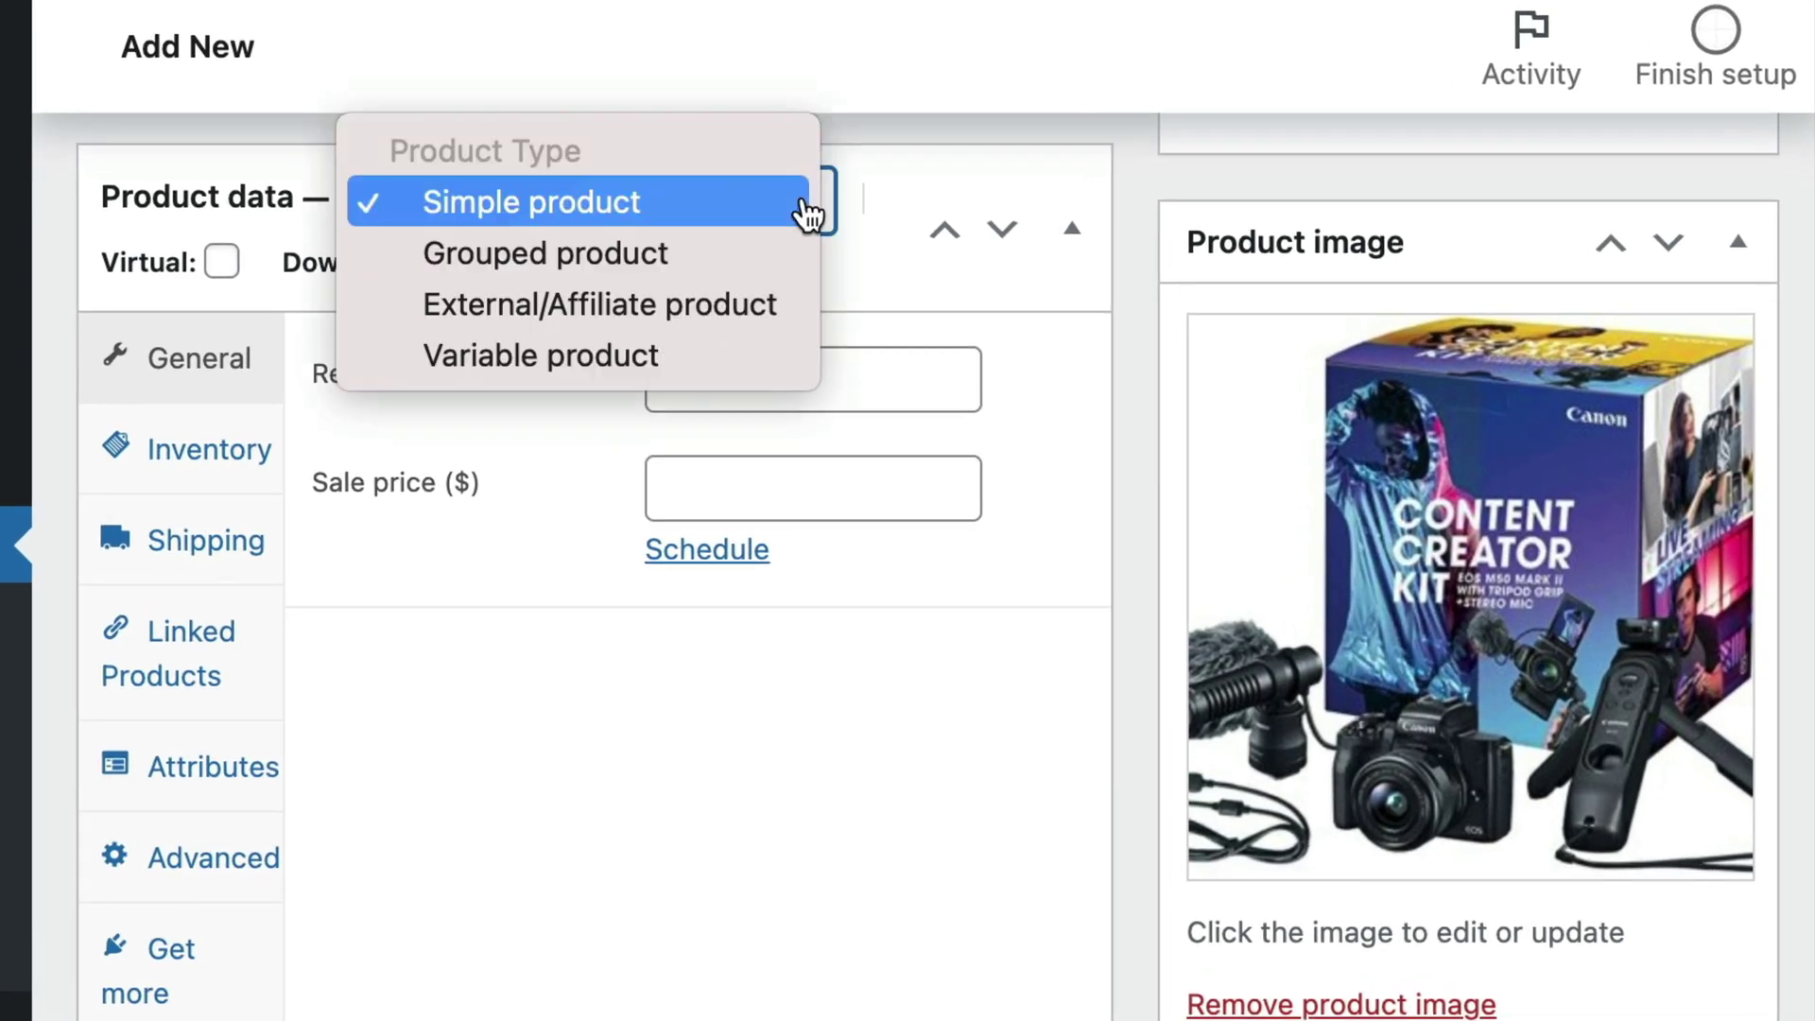
key("Down")
key("Down")
key("Return")
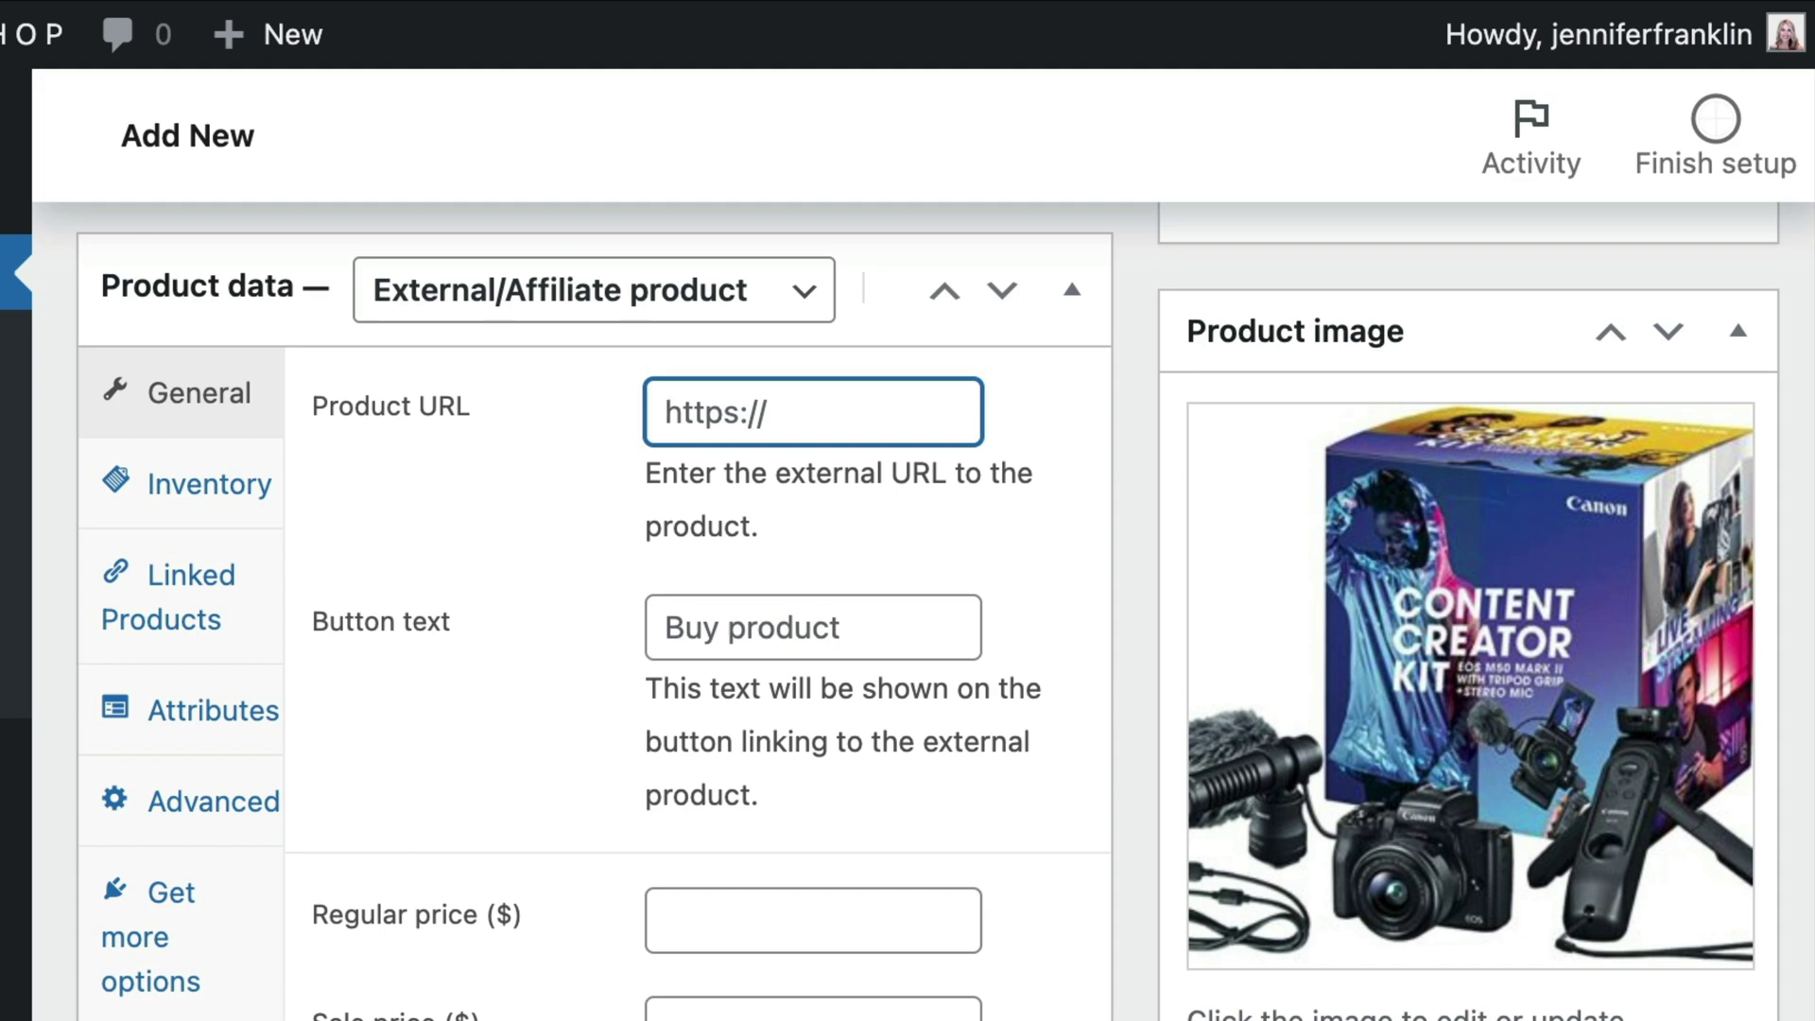
type("https://amzn.to/3SPdzSE")
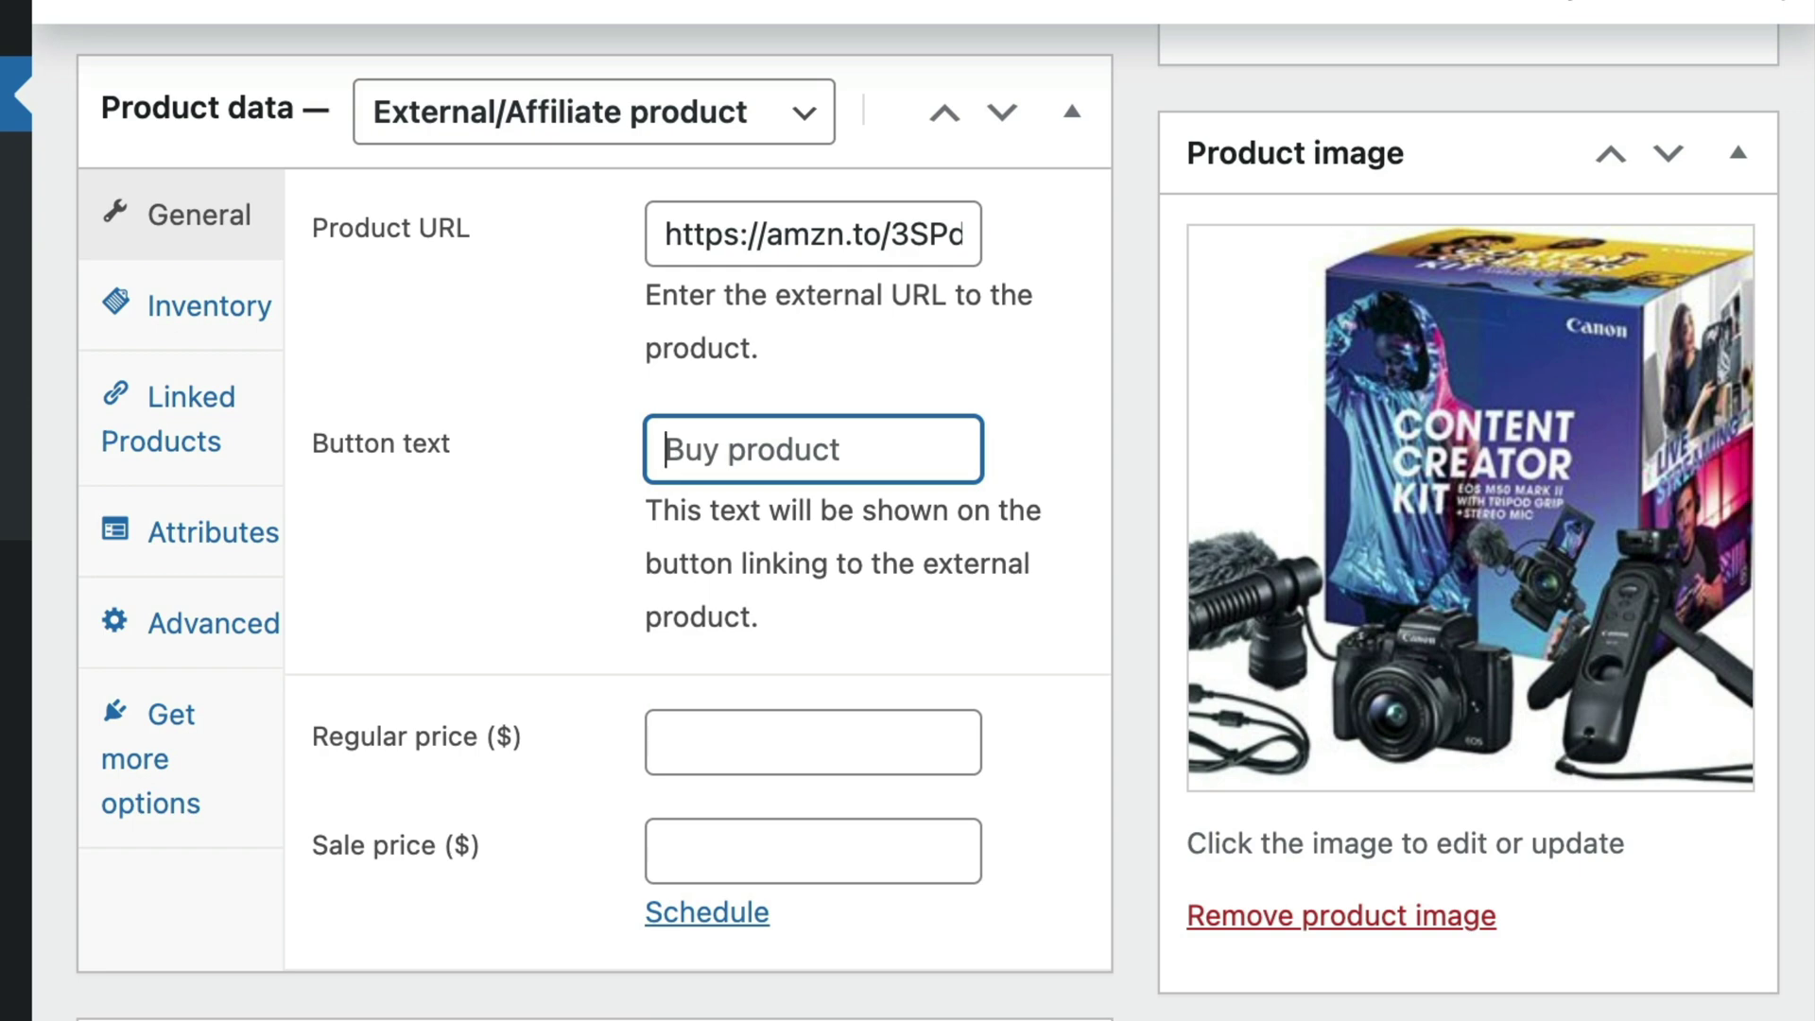
type("CHECK PRICE ON AMAZON")
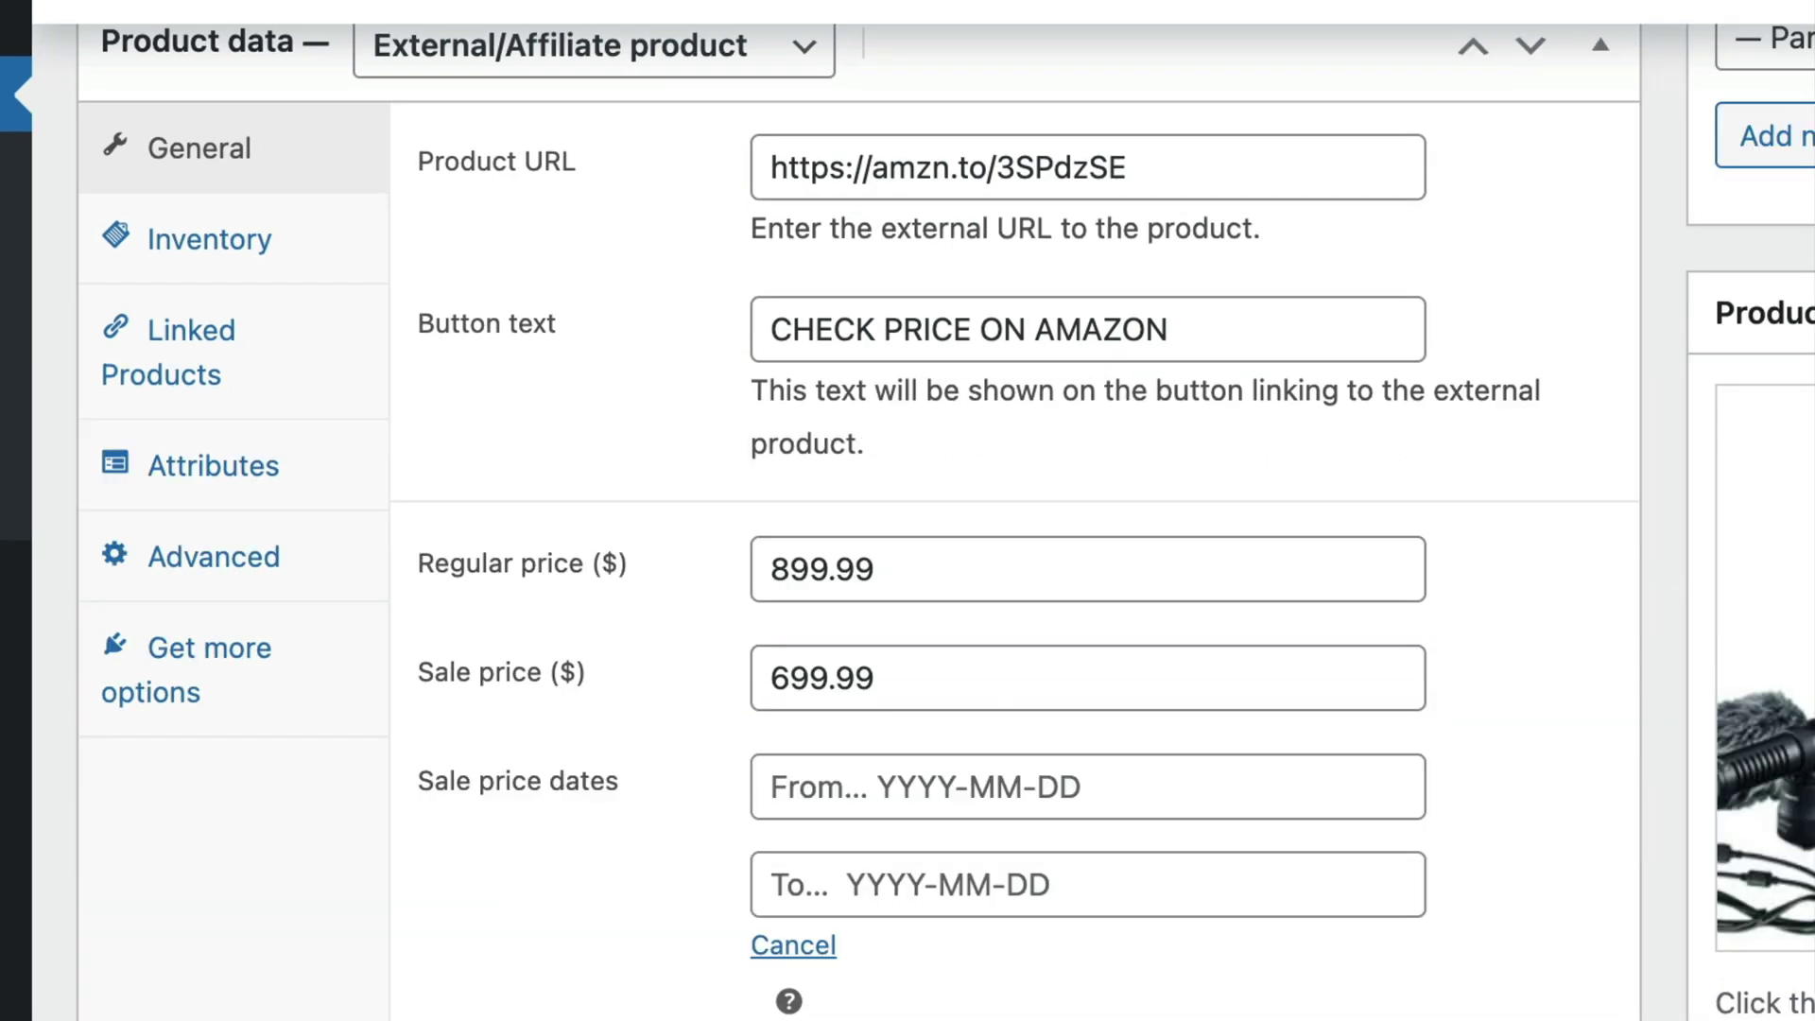
Step: Set the sale price start date to 2022-08-12 and open the end date for entry
left_click(851, 786)
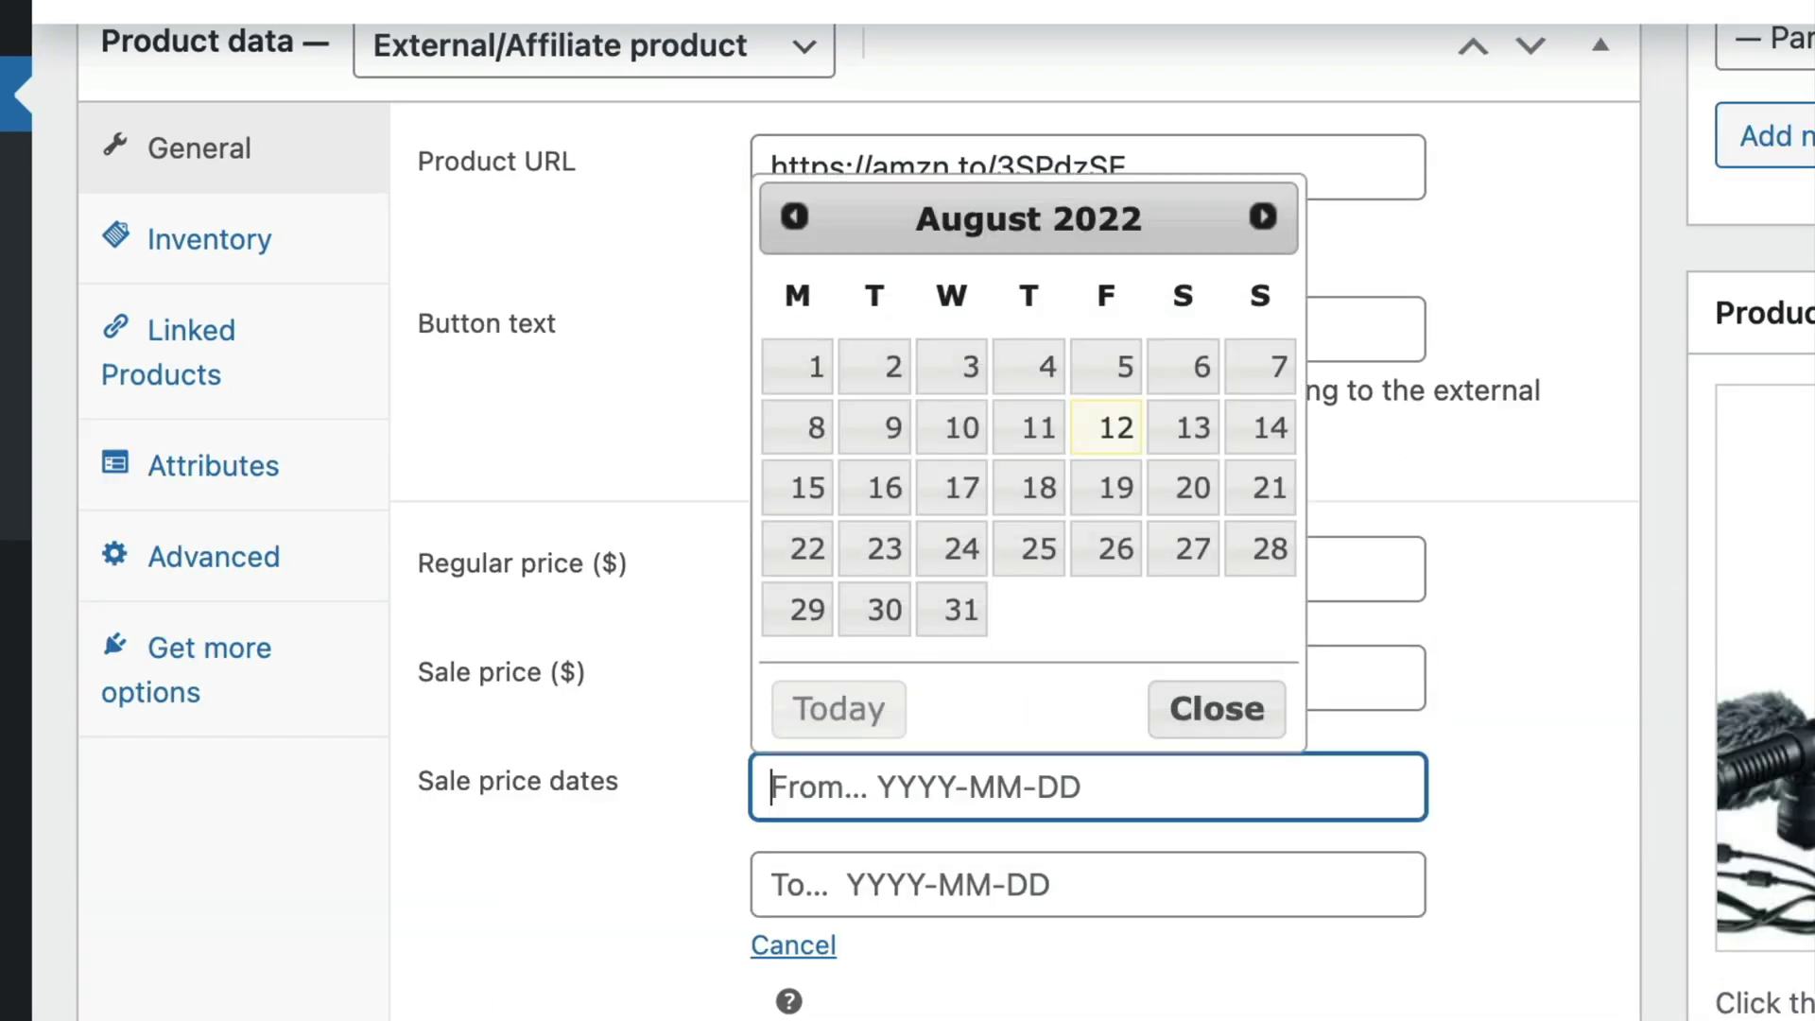
left_click(1106, 427)
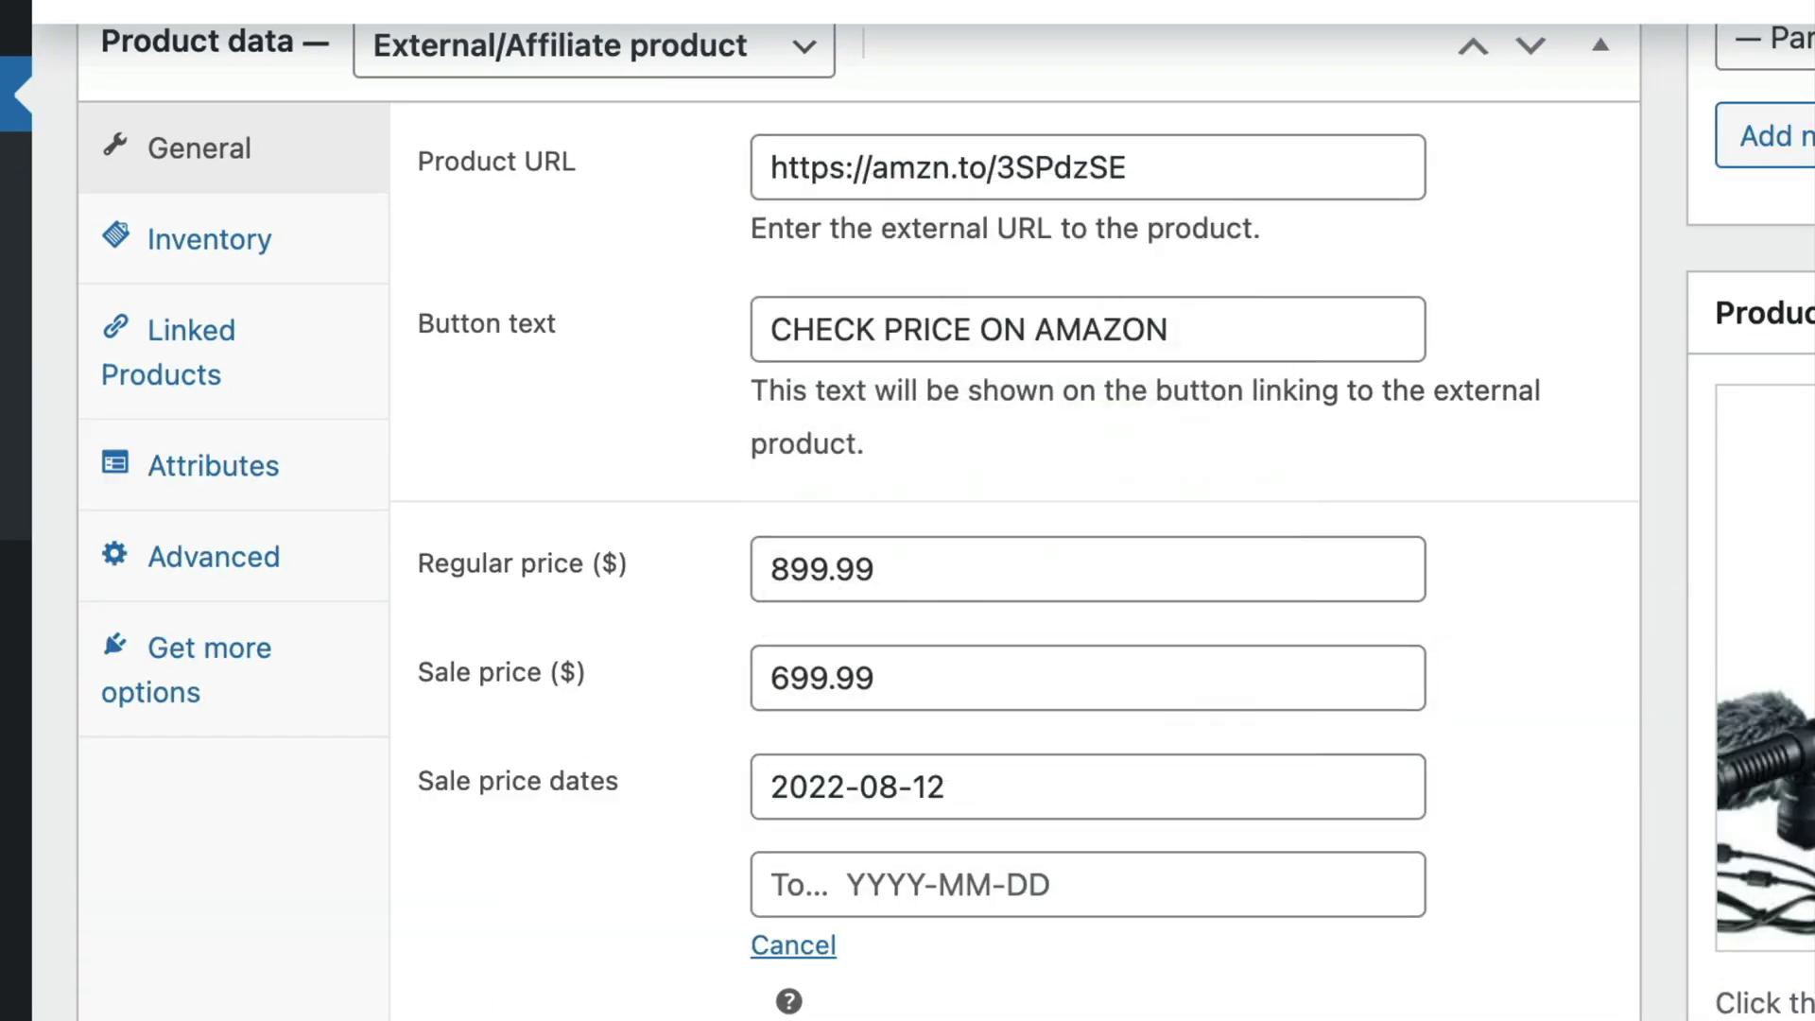
left_click(898, 884)
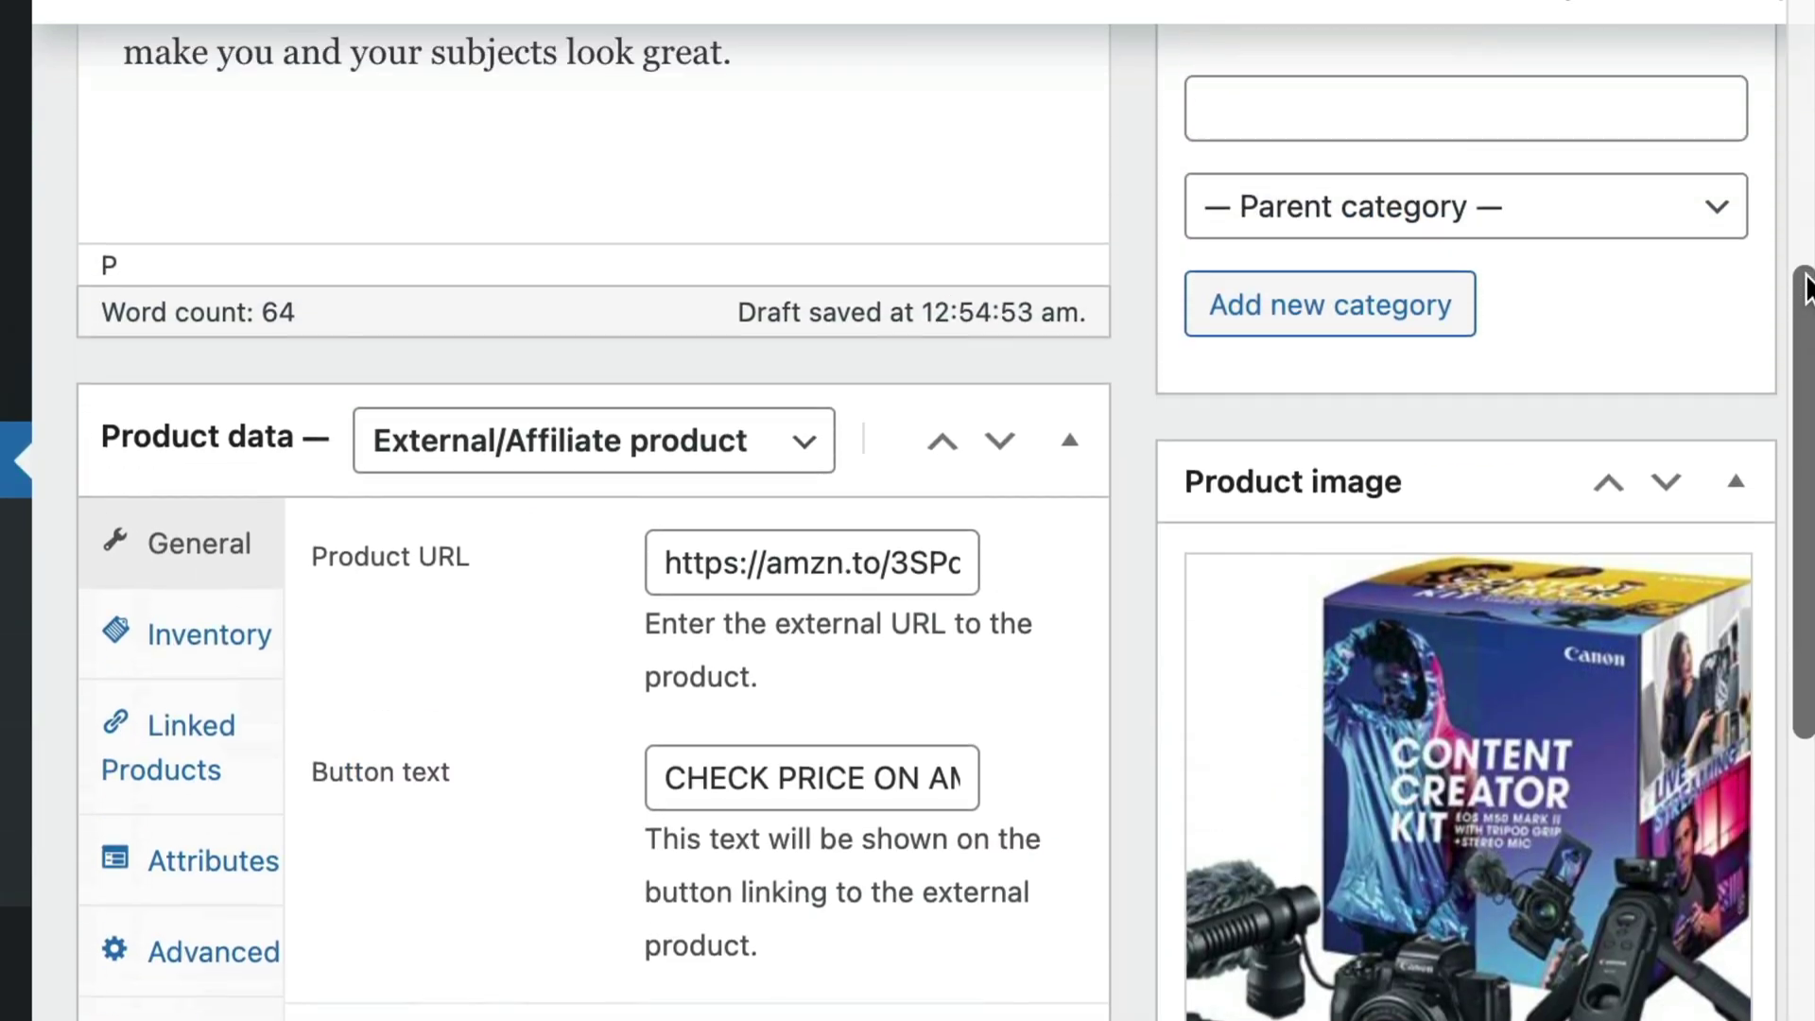
scroll(1805, 283, "up", 10)
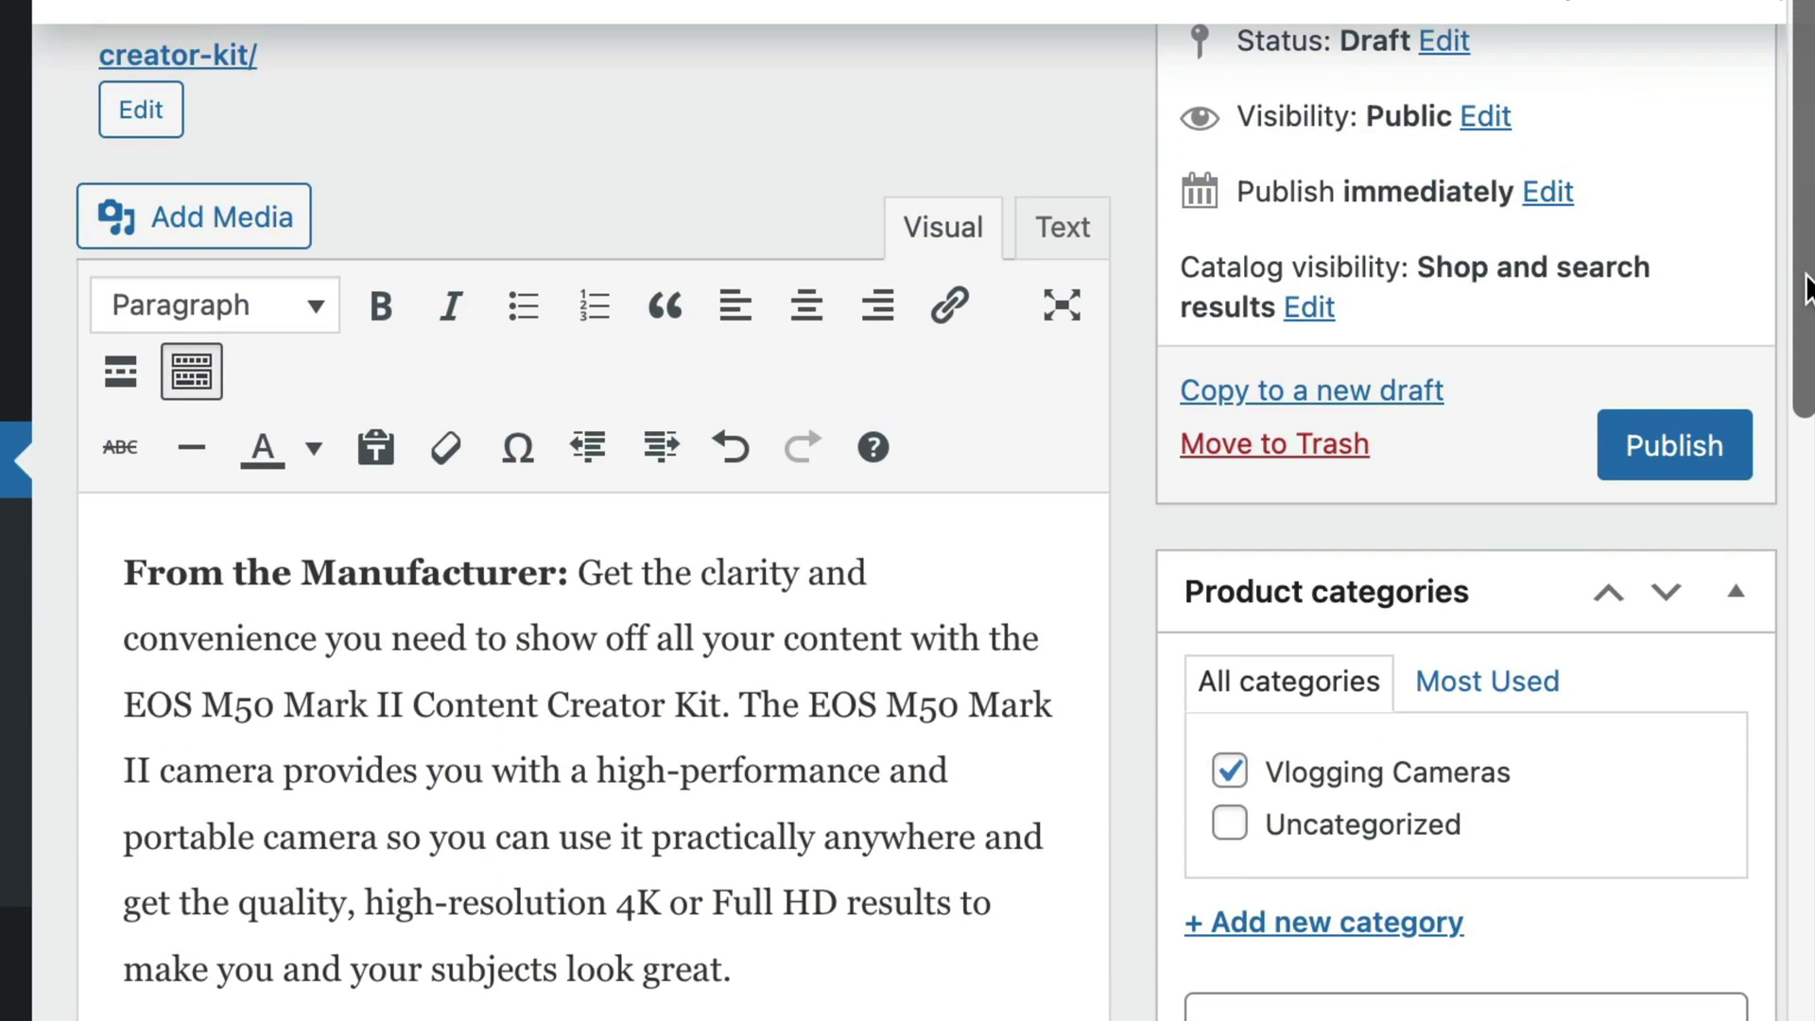
Step: Publish the Canon EOS M50 Mark II Content Creator Kit product
scroll(1806, 288, "up", 3)
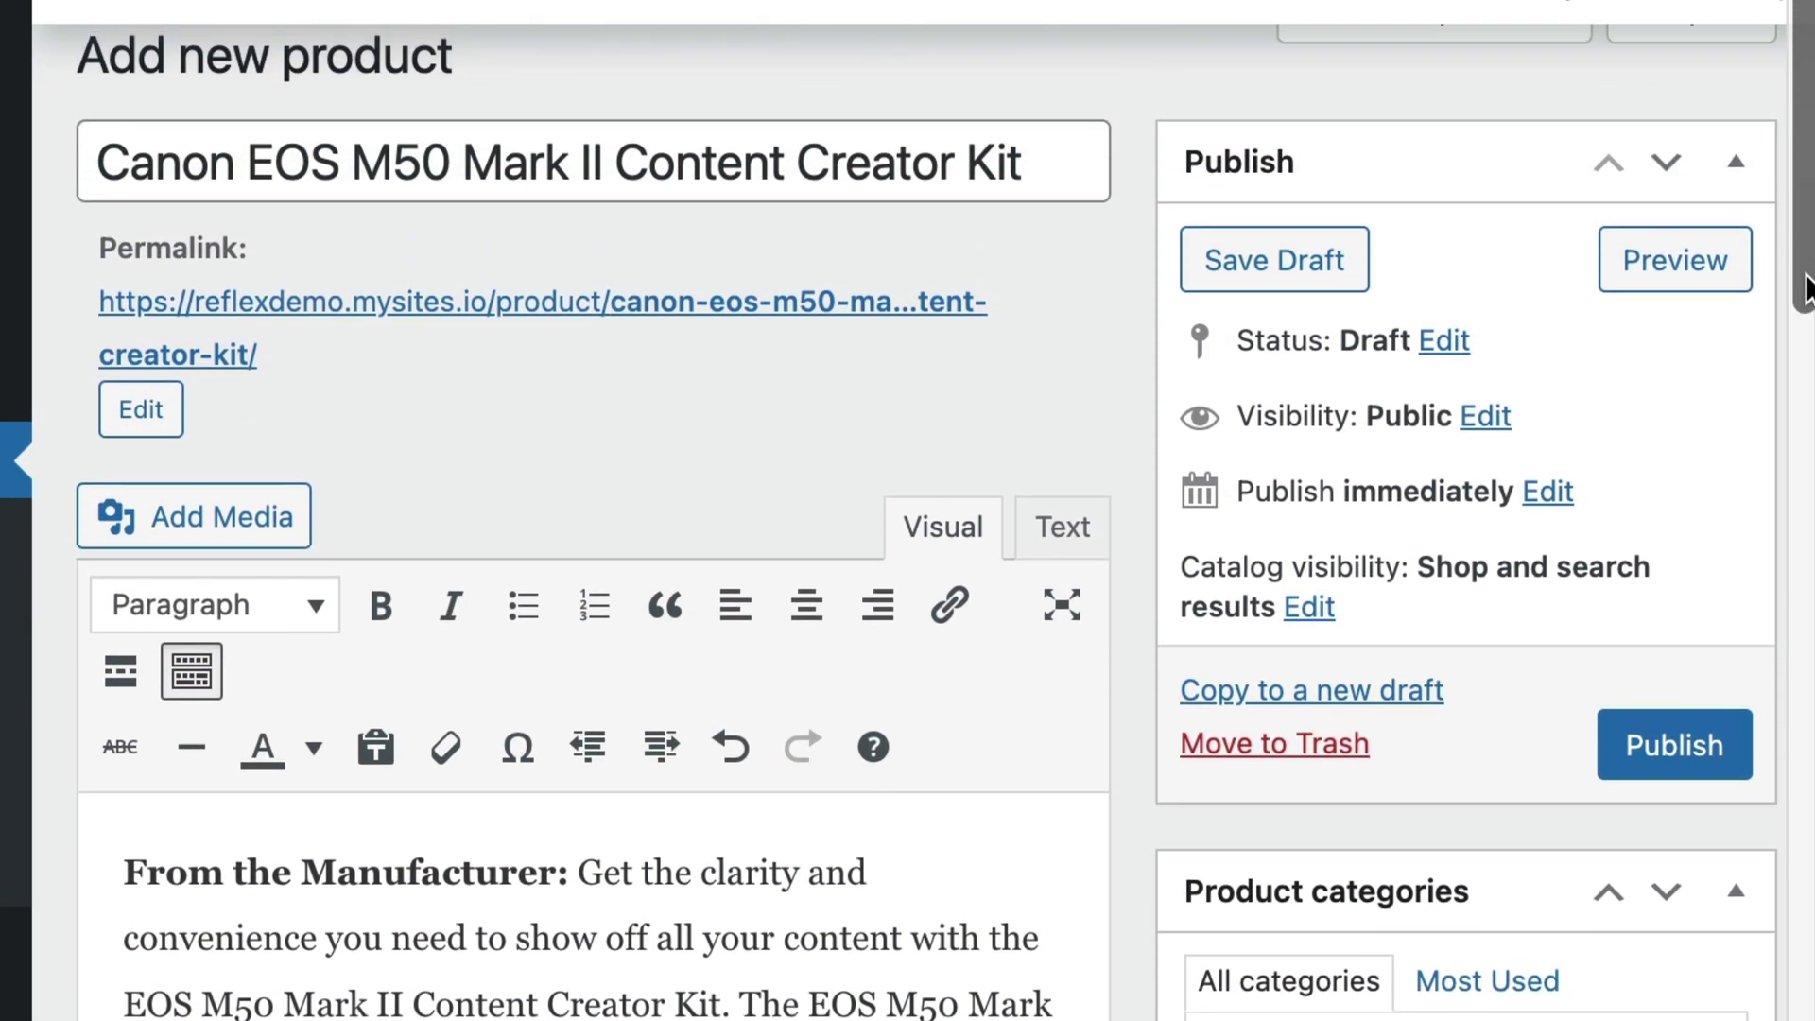
scroll(1805, 288, "up", 1)
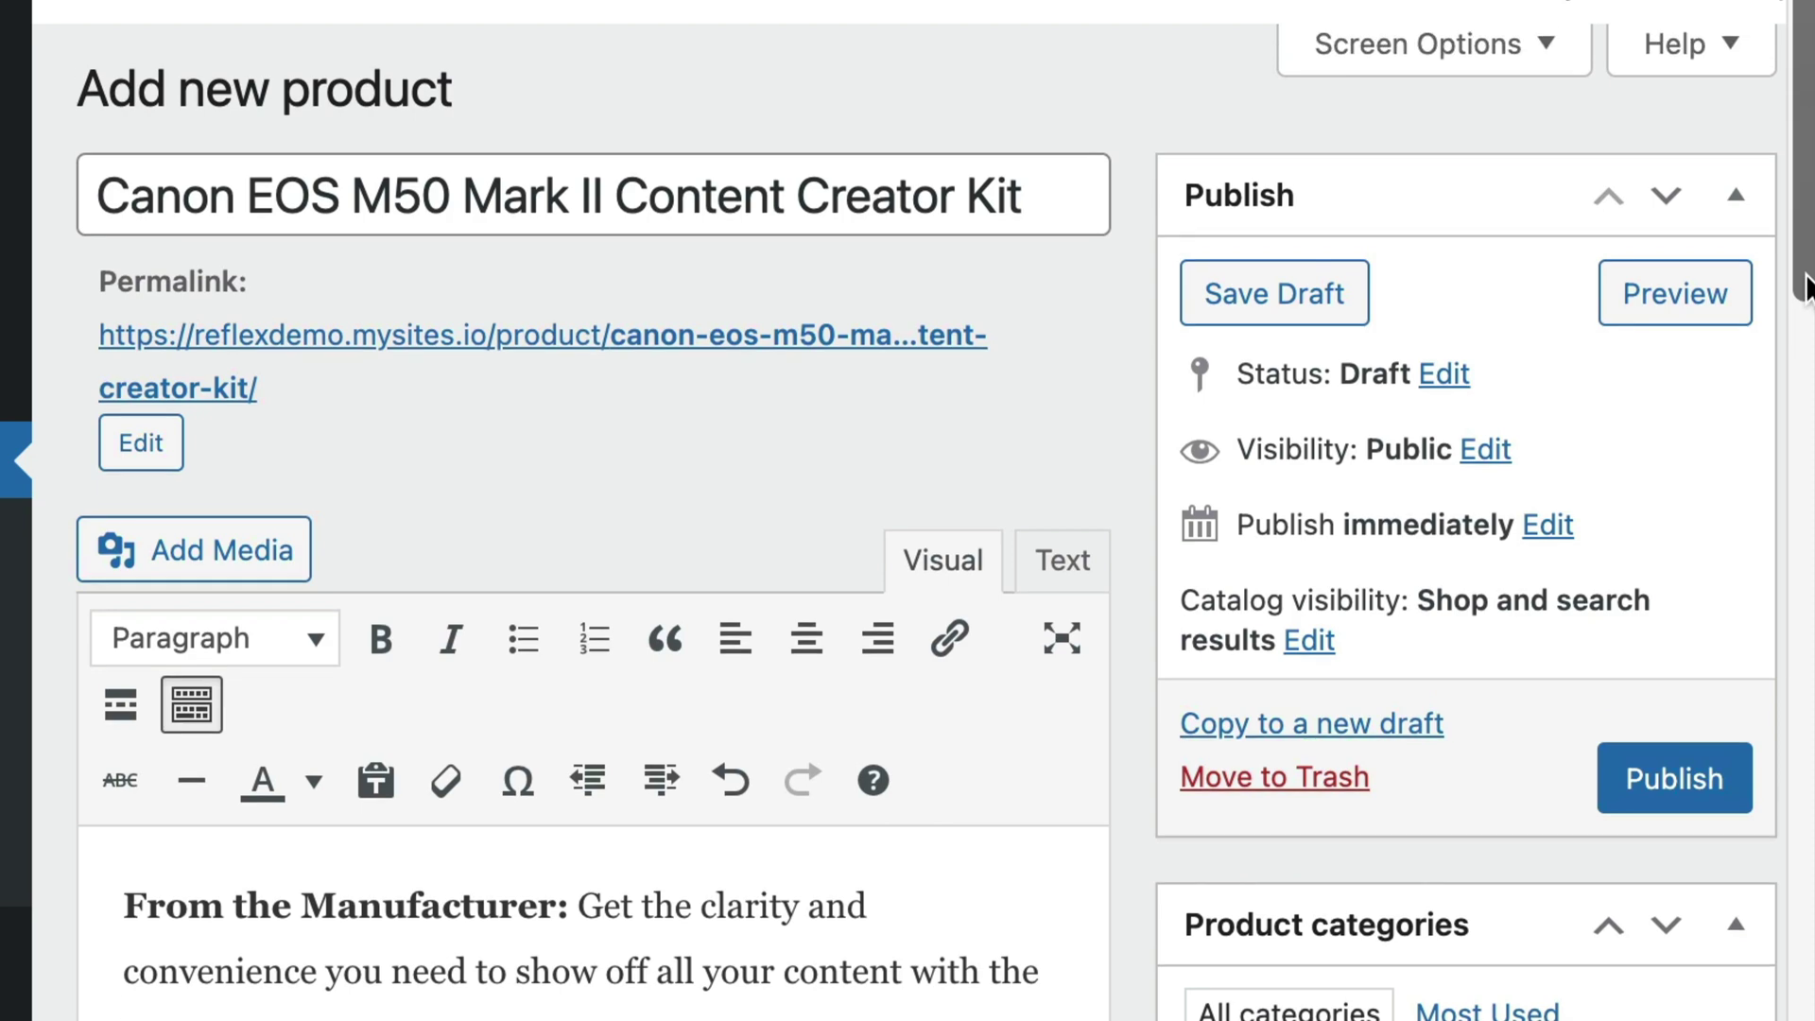
left_click(1738, 811)
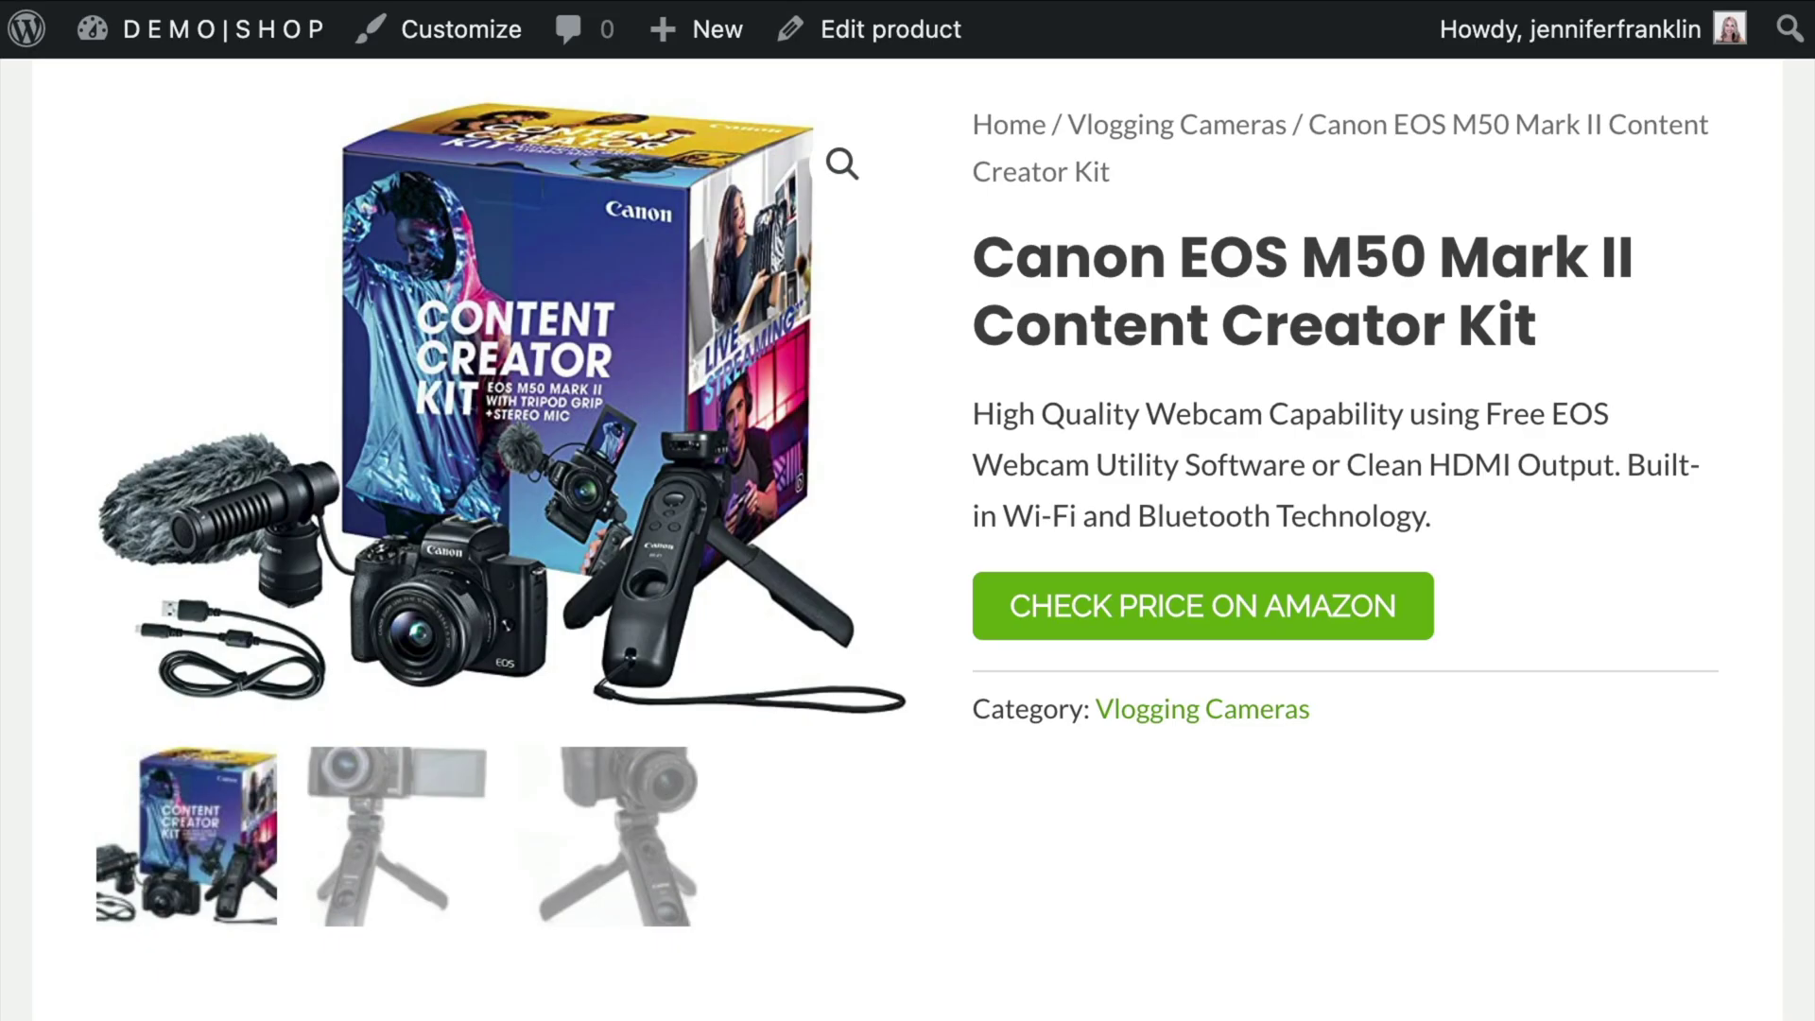
Step: Review the product's shop page and test its CHECK PRICE ON AMAZON link by opening the Amazon listing
scroll(907, 506, "down", 5)
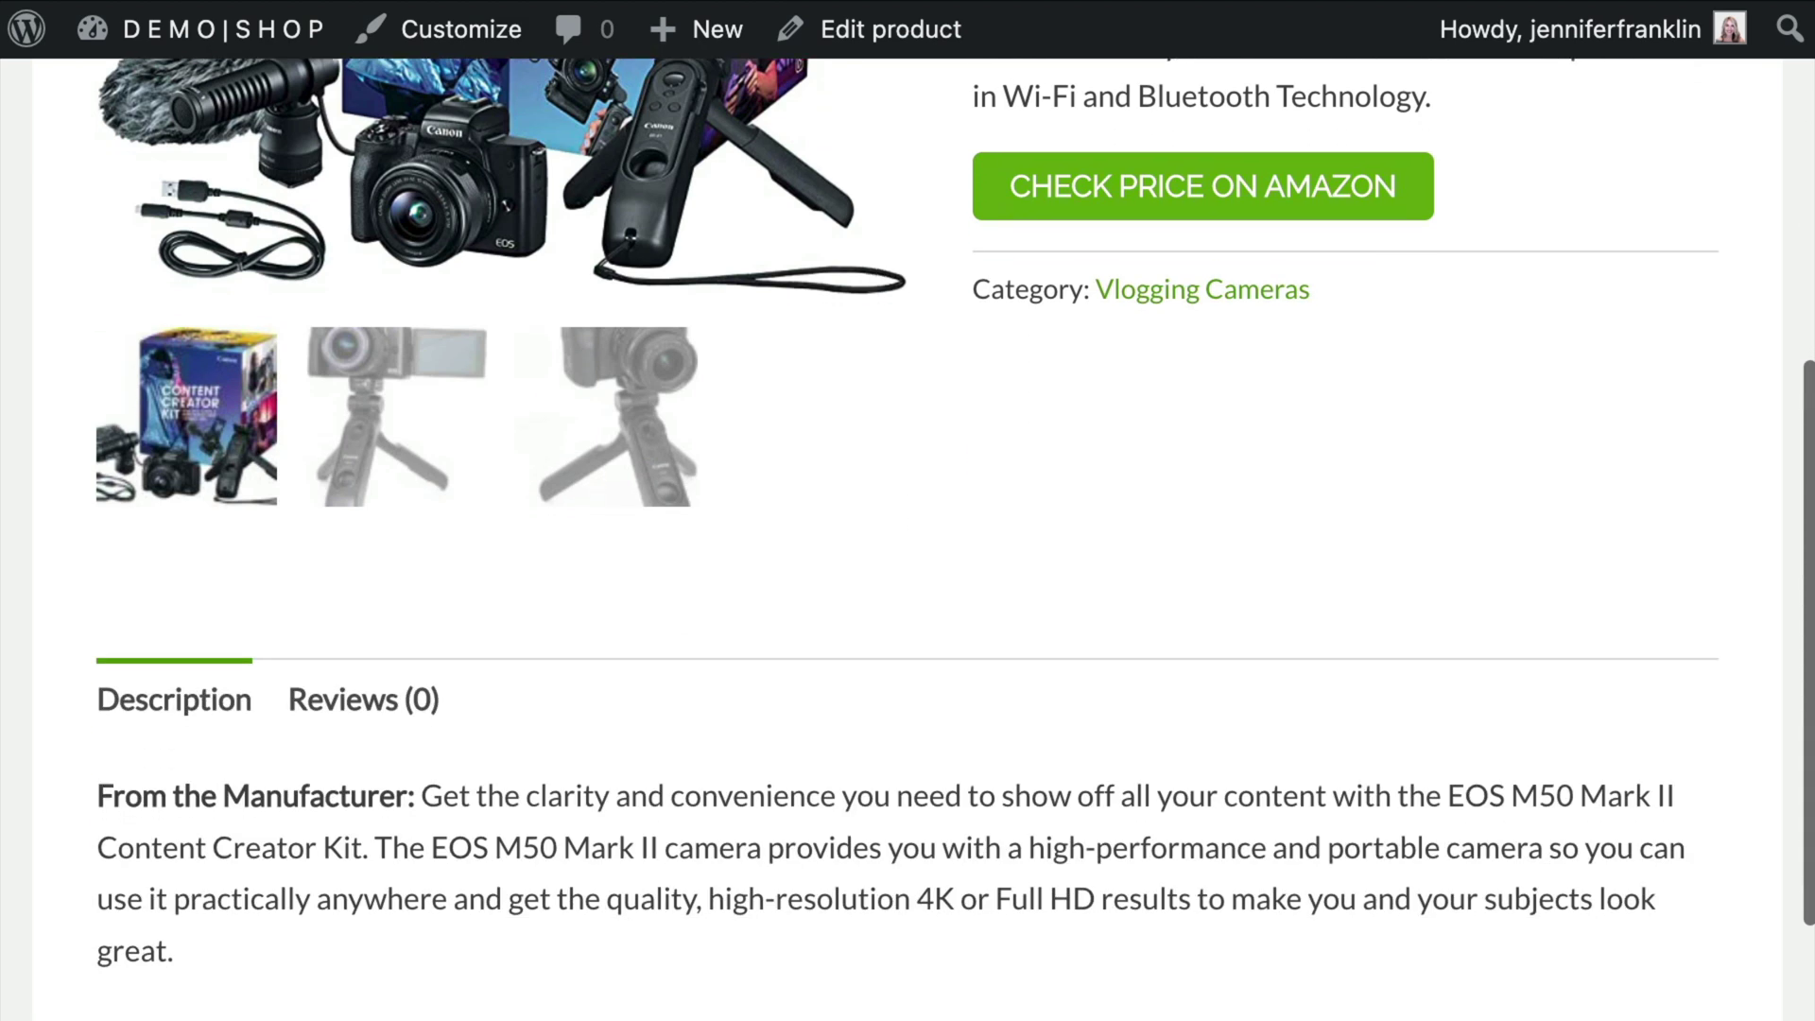
scroll(908, 529, "up", 5)
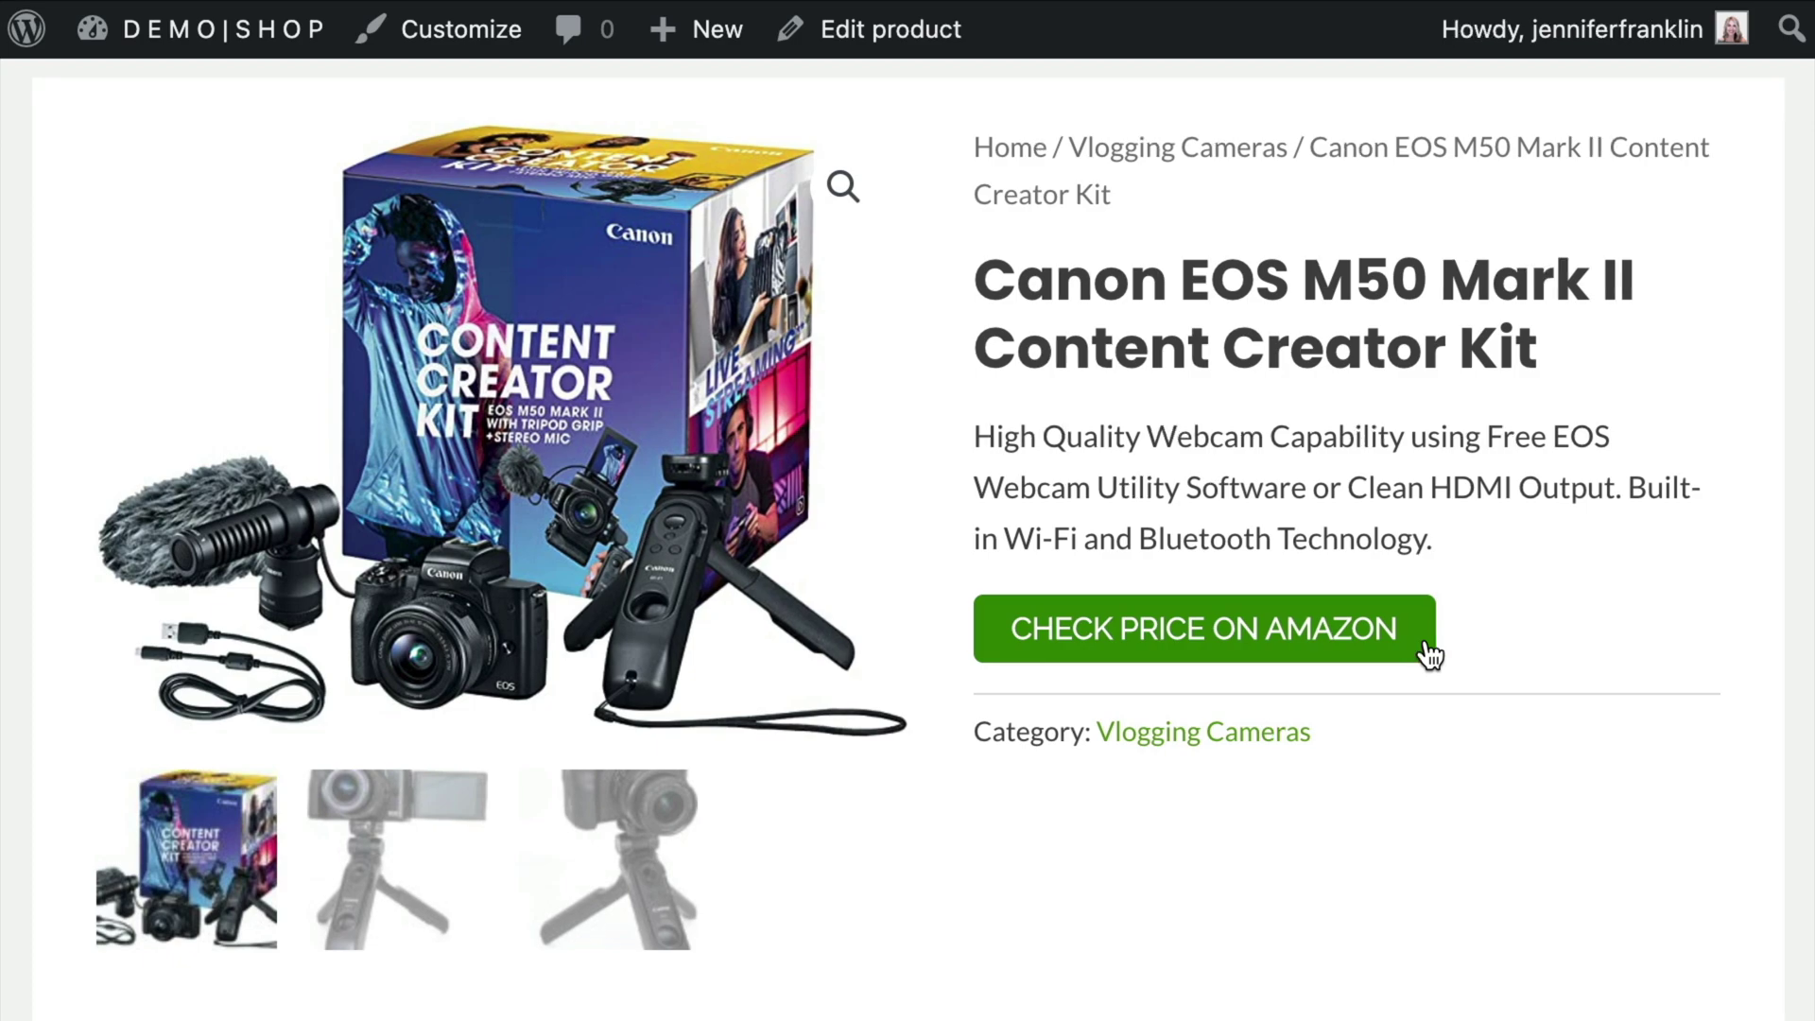
left_click(1430, 654)
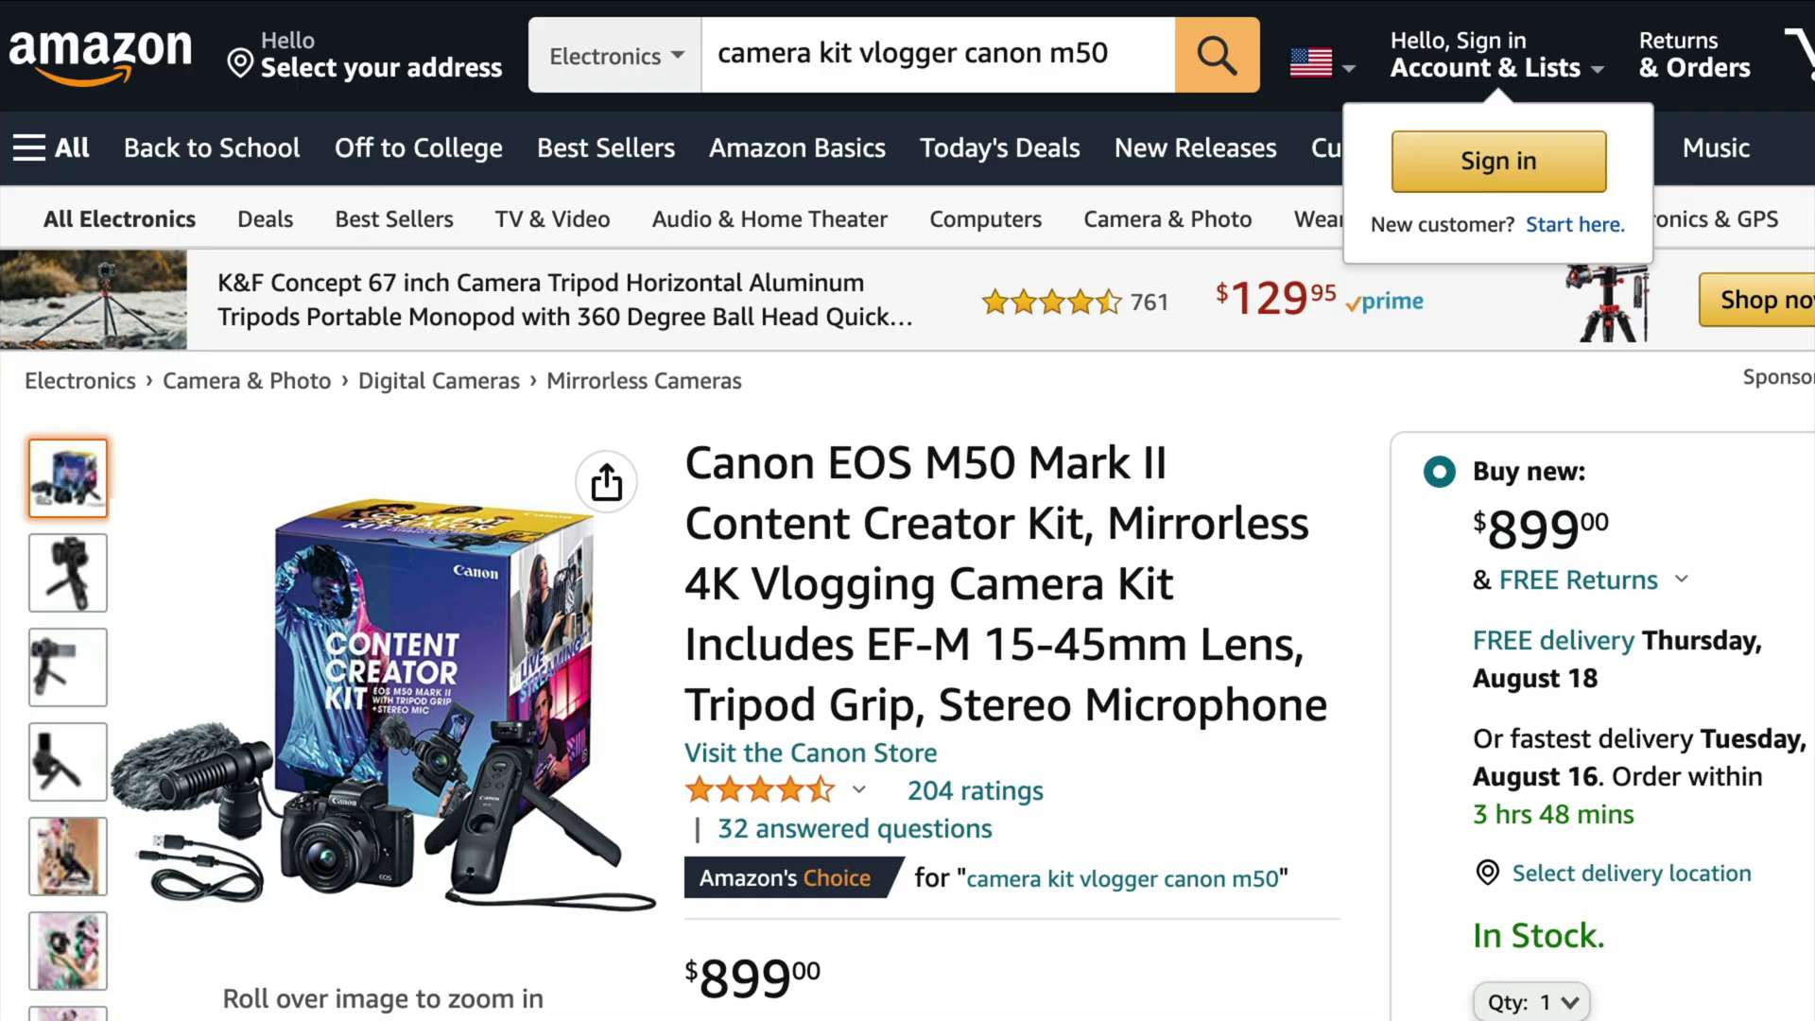
scroll(907, 510, "down", 4)
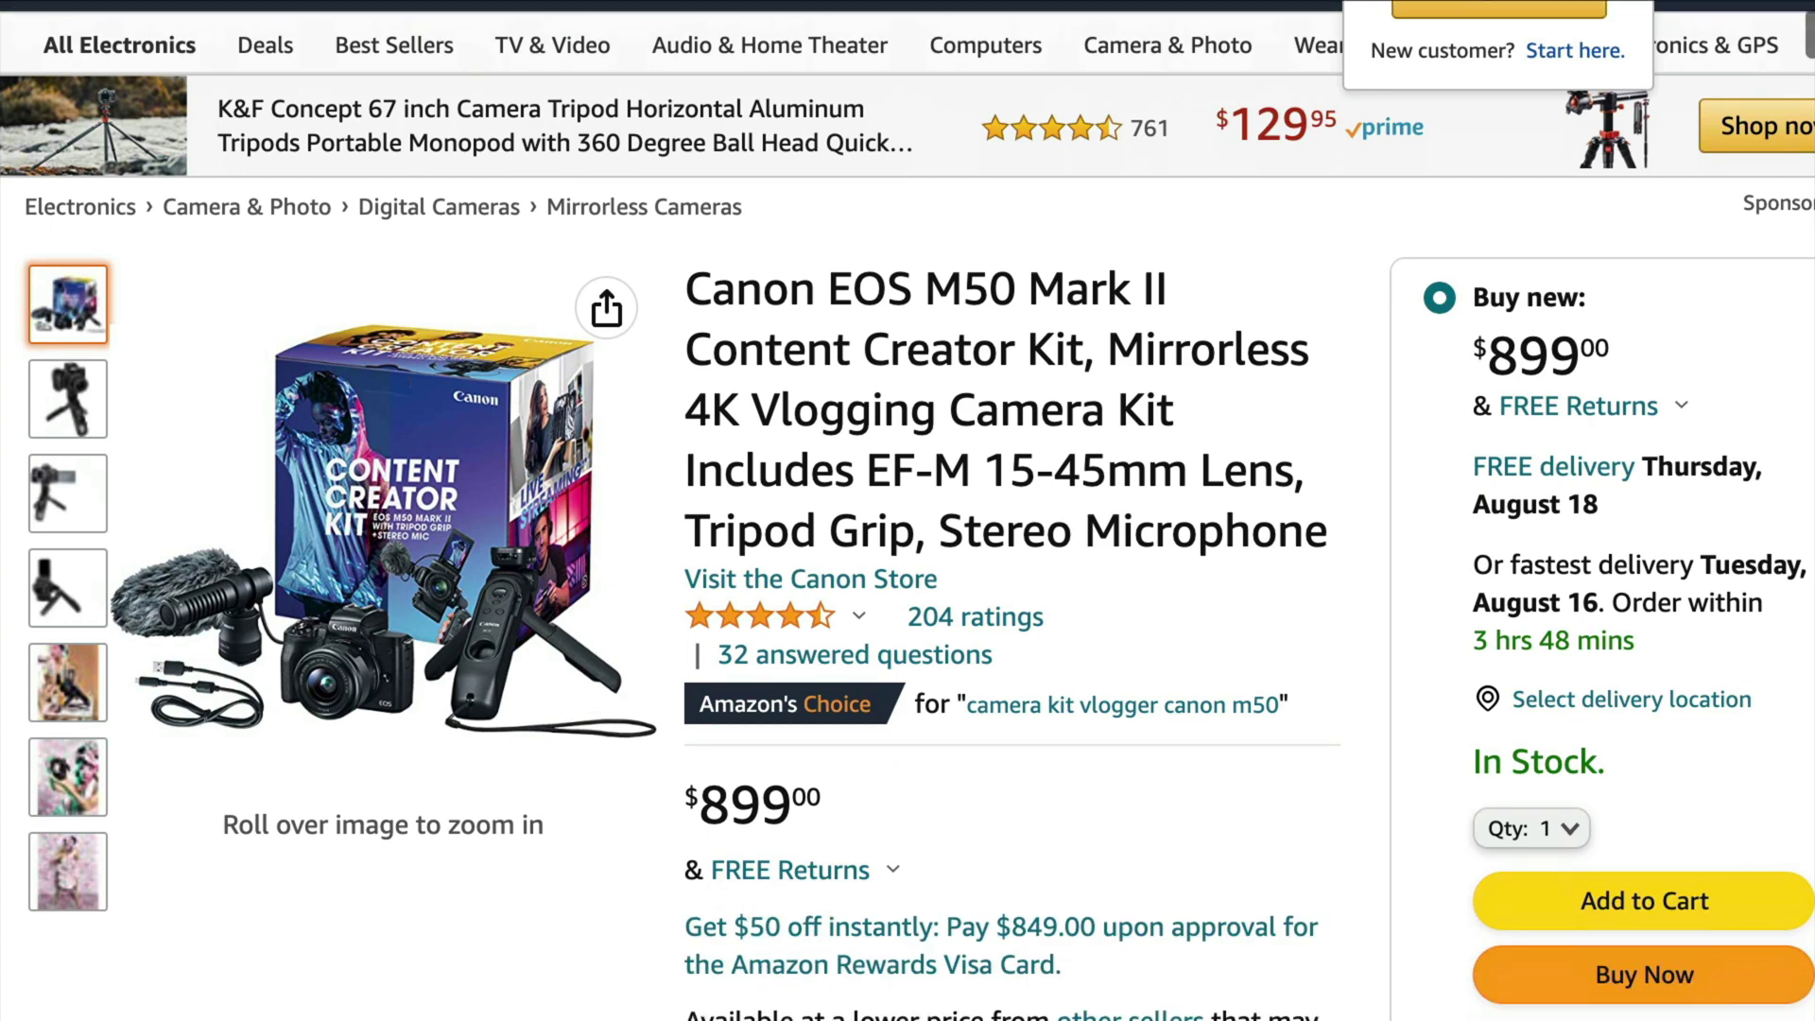